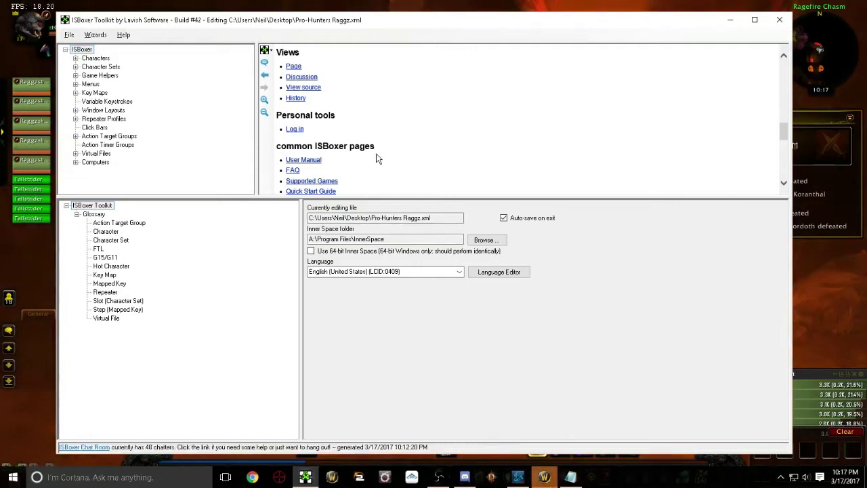
Examine the actions in the Combat key map's AOE Rotation step, including the one targeting Hunter 1
double_click(95, 92)
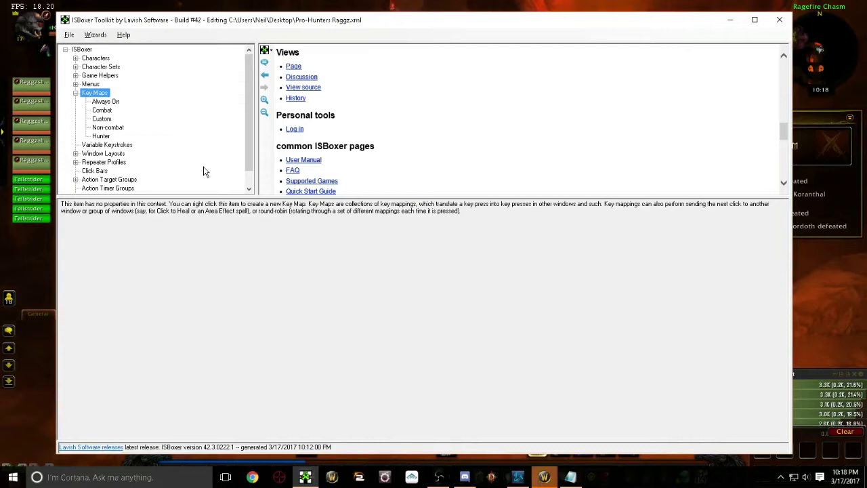
click(101, 111)
click(87, 223)
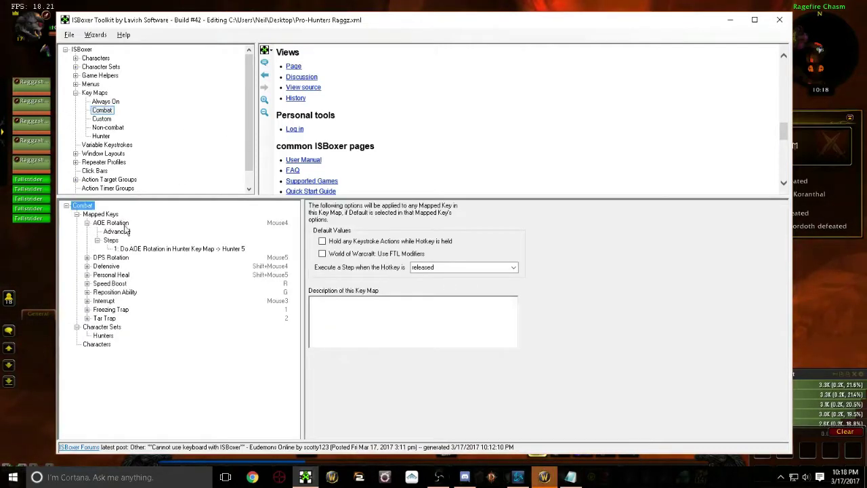
click(158, 249)
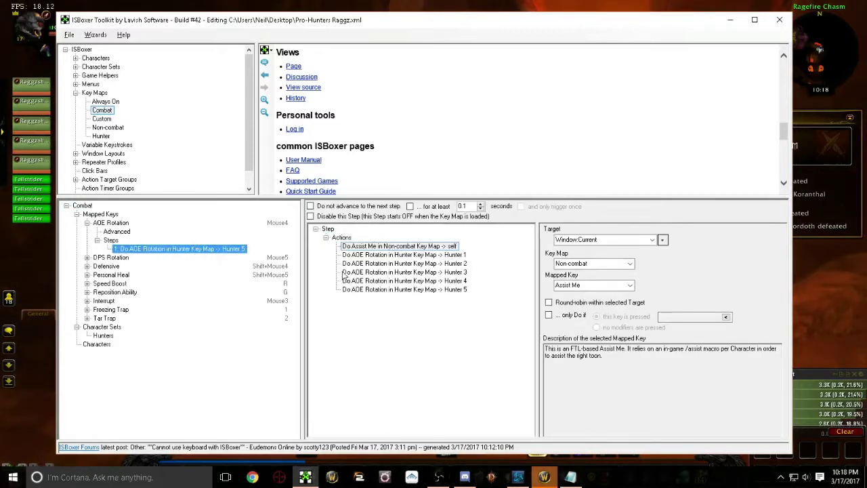
click(391, 255)
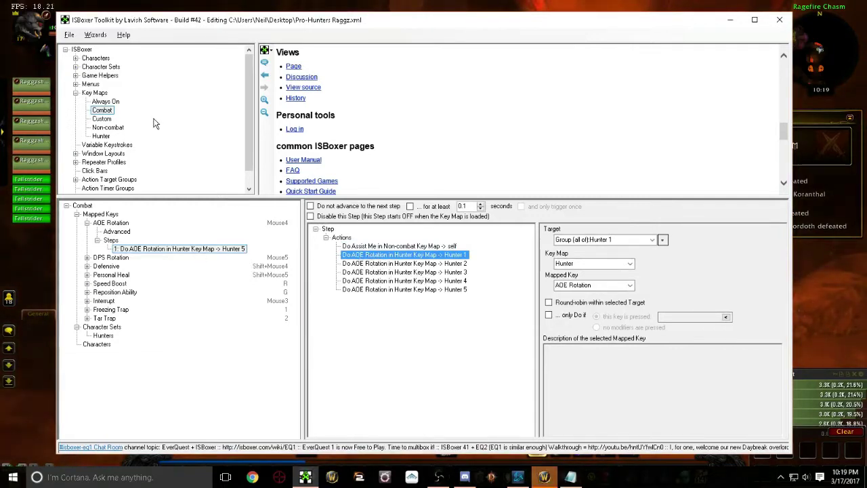
View the Virtual Mapped Keys settings of the first character
click(95, 58)
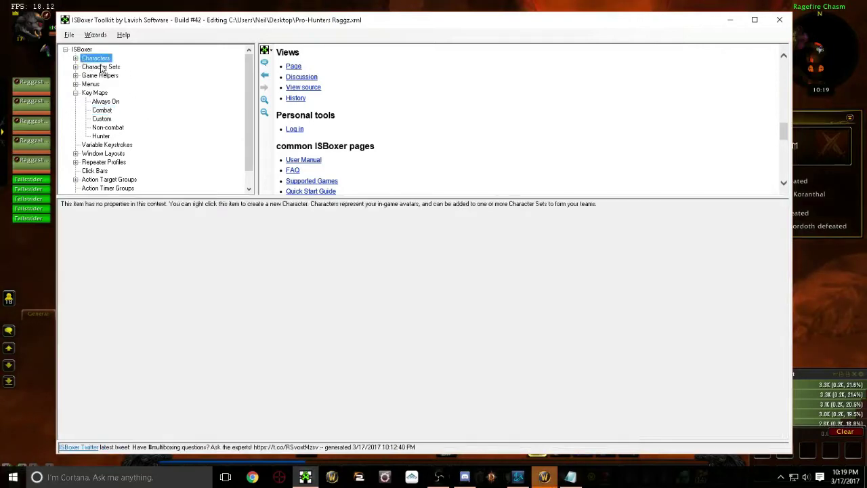
click(76, 58)
click(128, 68)
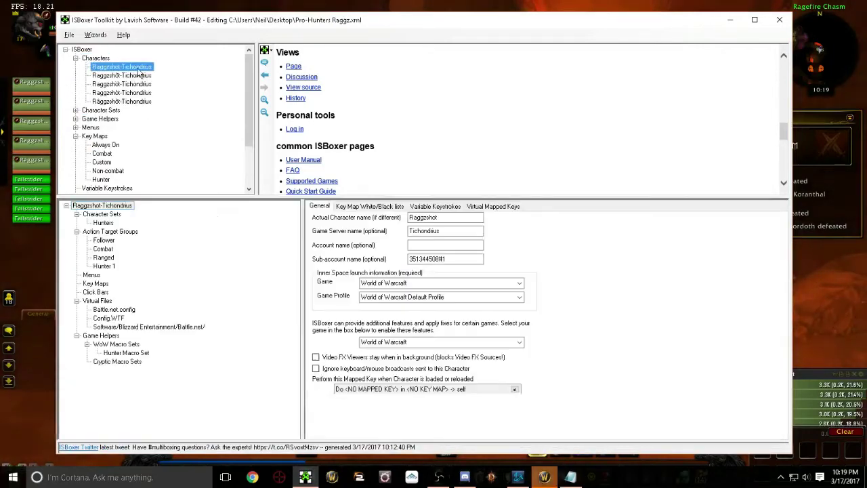
click(508, 207)
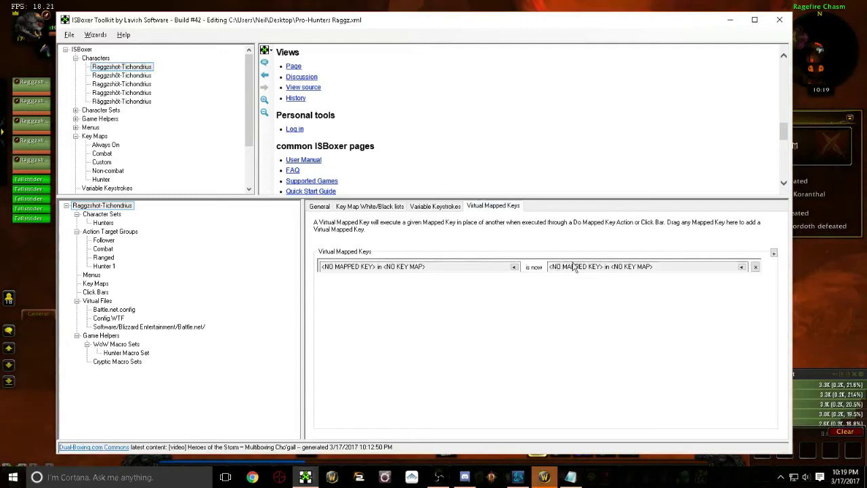
Check the Hunter 2 action in the Combat key map's AOE Rotation, and view the Hunter key map it refers to
click(102, 154)
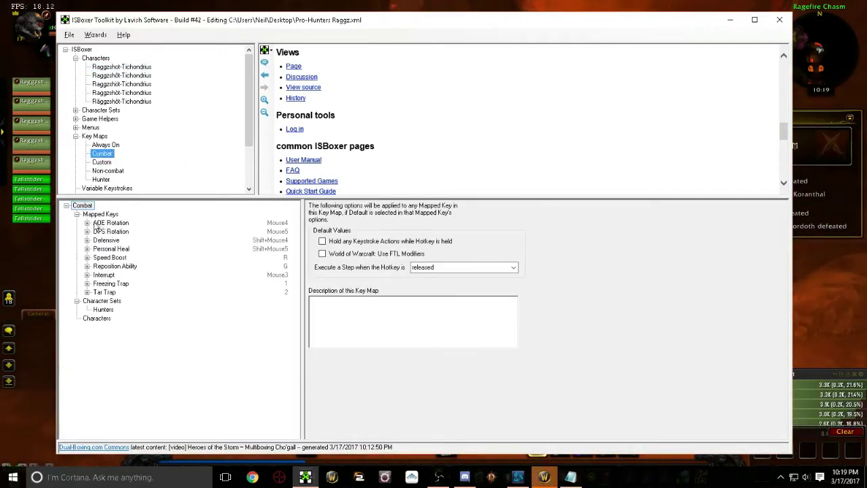
click(87, 223)
click(154, 249)
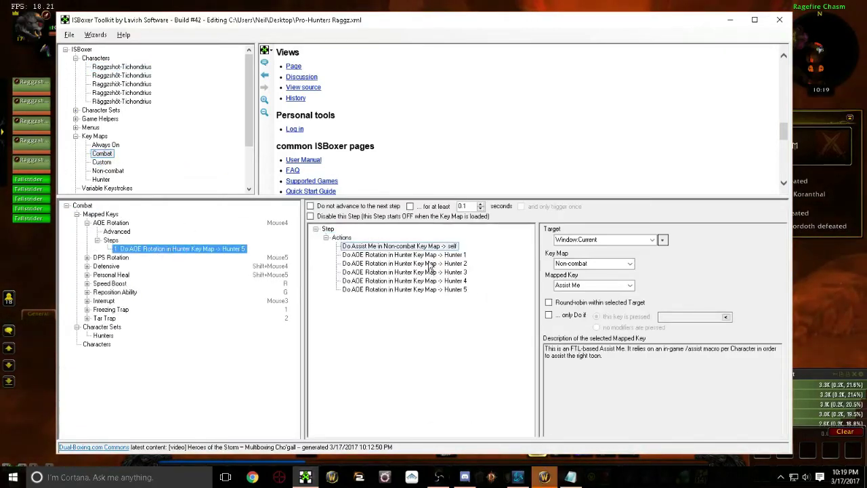
click(429, 266)
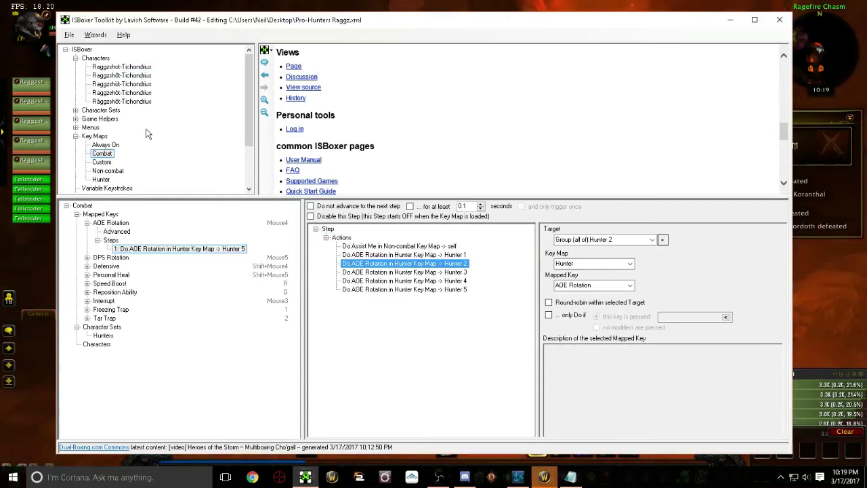
click(101, 180)
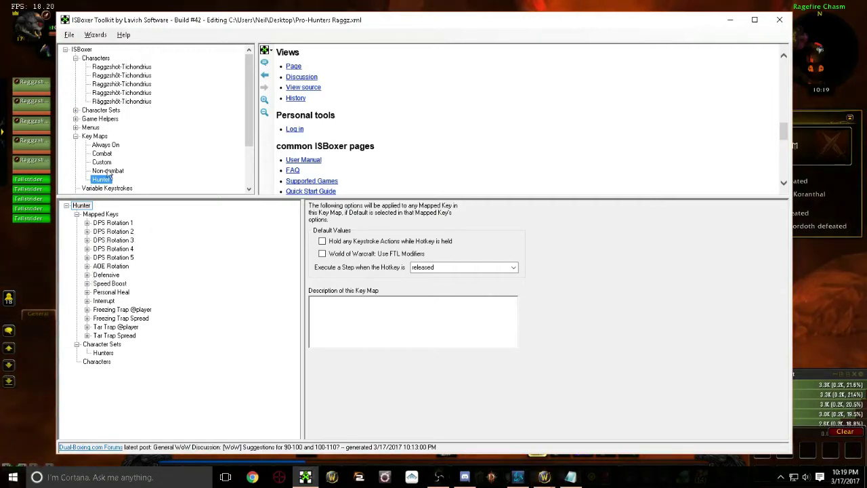
Inspect each DPS Rotation action in the Combat key map, comparing the targets and mapped keys for Hunter 1 through Hunter 5
click(102, 154)
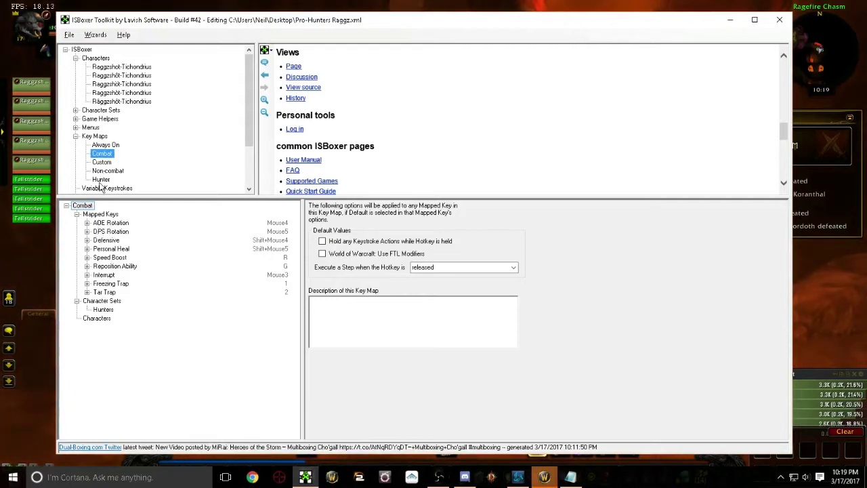
click(87, 231)
click(148, 258)
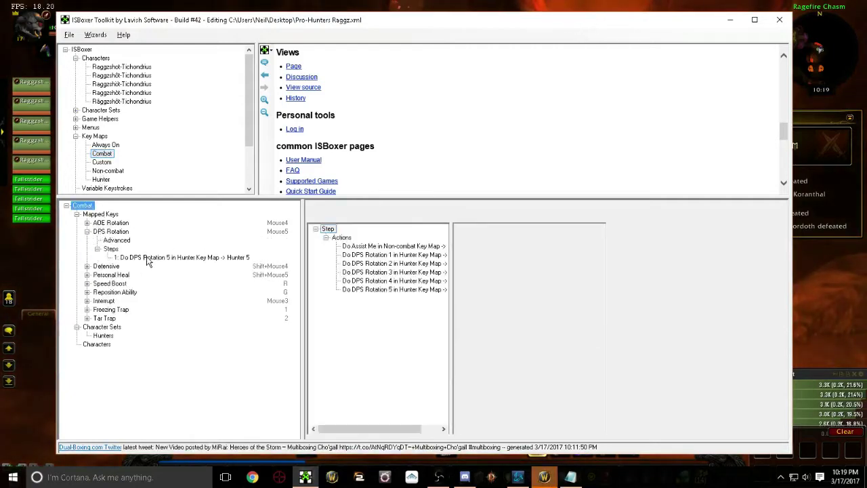
click(367, 255)
click(369, 263)
click(372, 272)
click(373, 280)
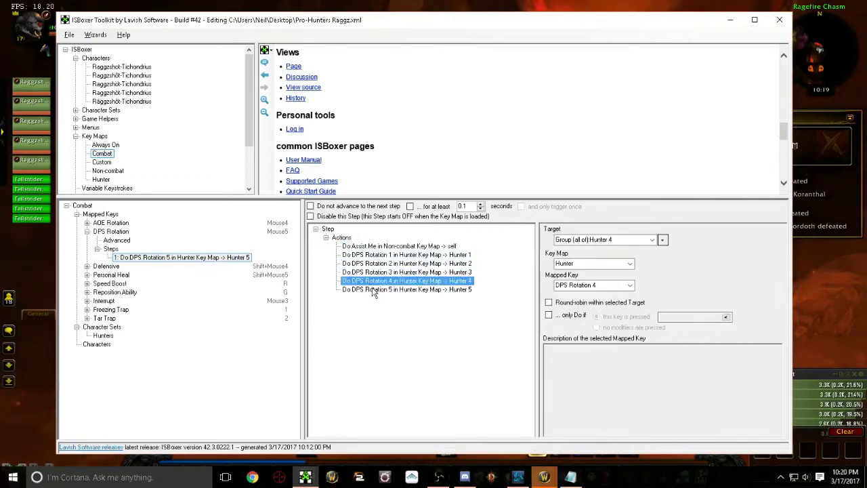
click(374, 290)
click(456, 255)
click(461, 264)
click(460, 273)
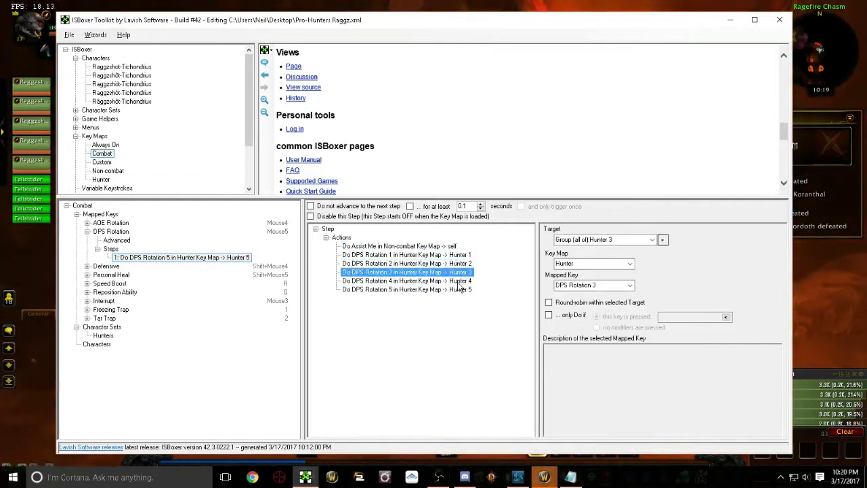
click(460, 289)
click(458, 280)
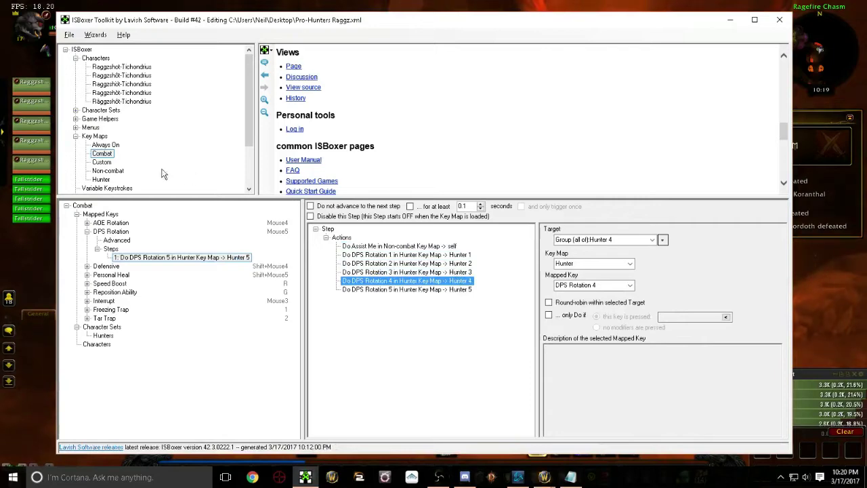
Compare the macro order in the steps of DPS Rotation 1, 2 and 3 in the Hunter key map, including the Mend Pet steps
click(100, 179)
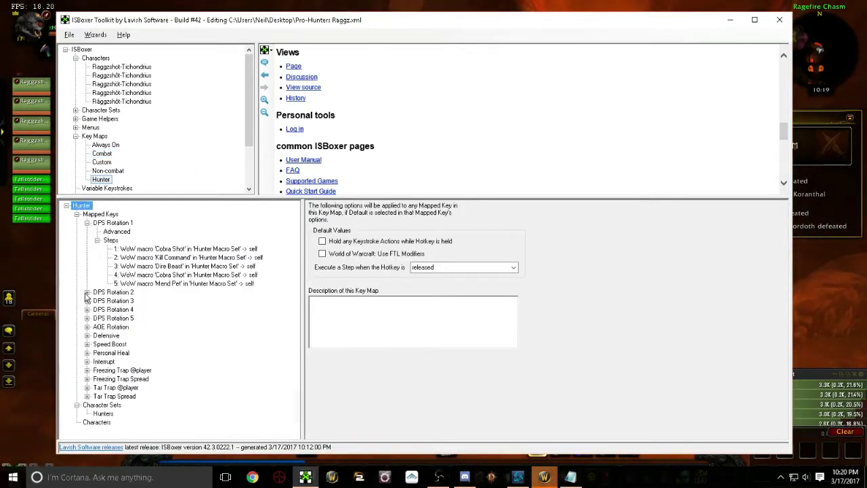
click(87, 292)
click(86, 361)
scroll(191, 332, down, 2)
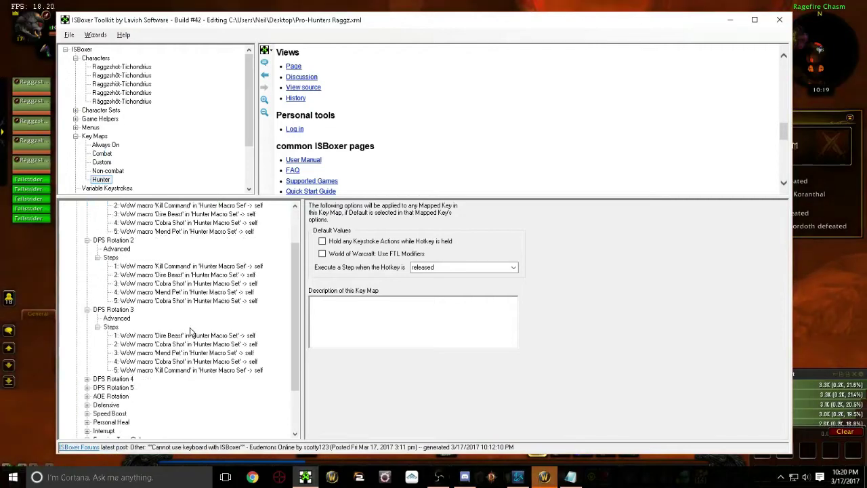
scroll(191, 332, up, 1)
click(174, 224)
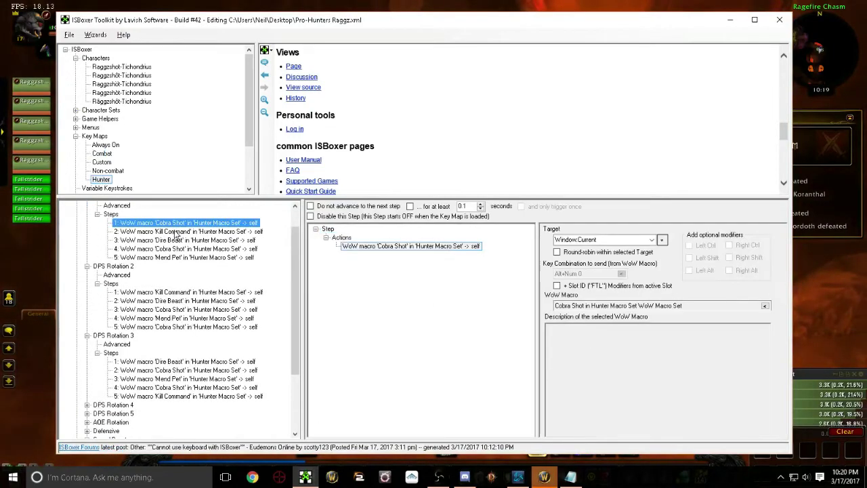
click(175, 232)
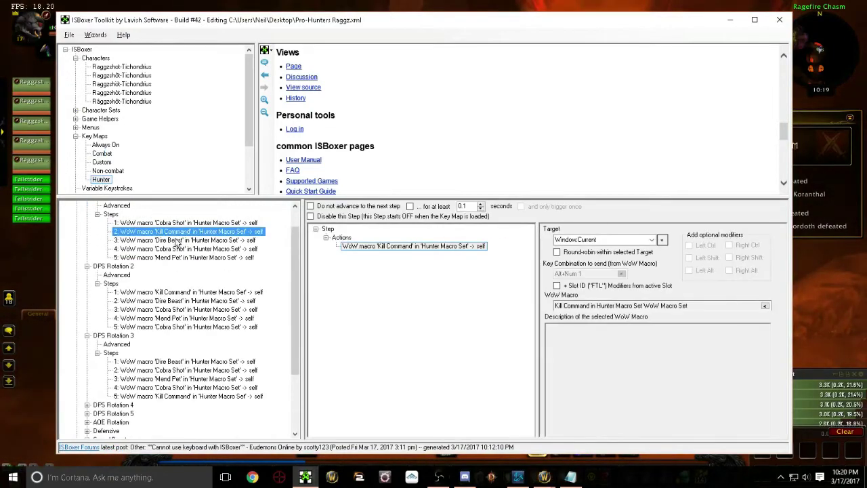
click(172, 258)
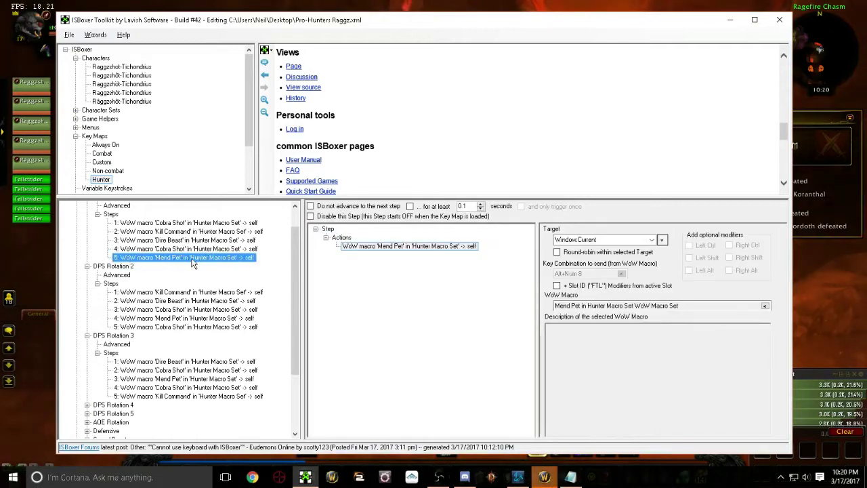
click(192, 318)
scroll(177, 306, down, 2)
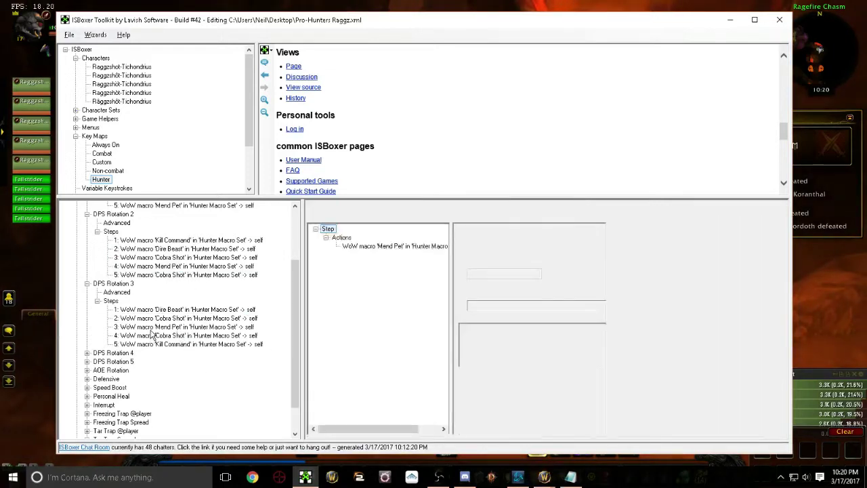
click(136, 328)
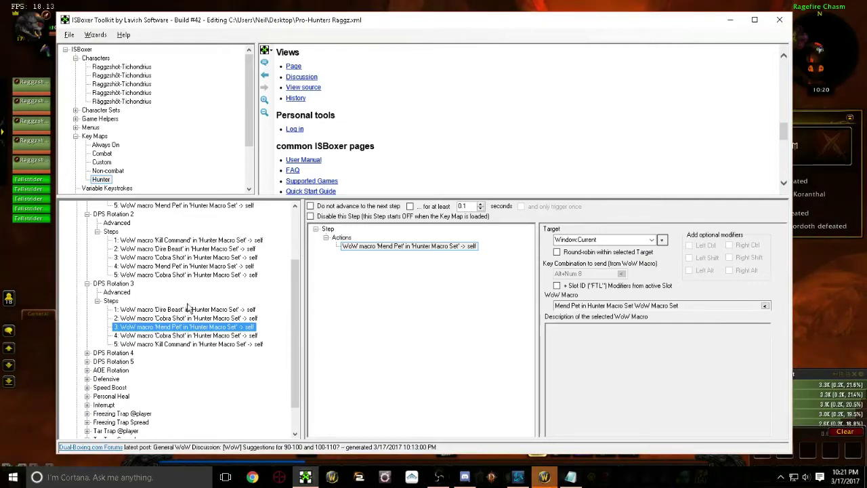
Return to the Combat key map and review the step of its AOE Rotation mapped key
scroll(184, 282, up, 3)
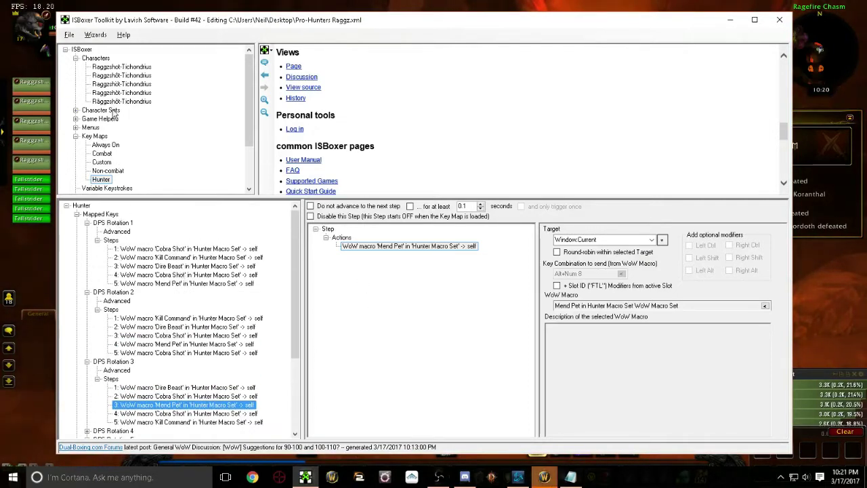
scroll(105, 114, down, 2)
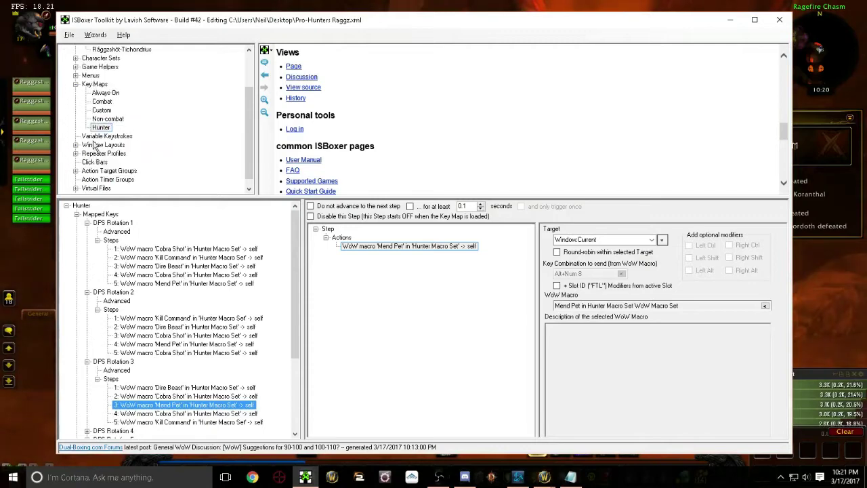
click(101, 103)
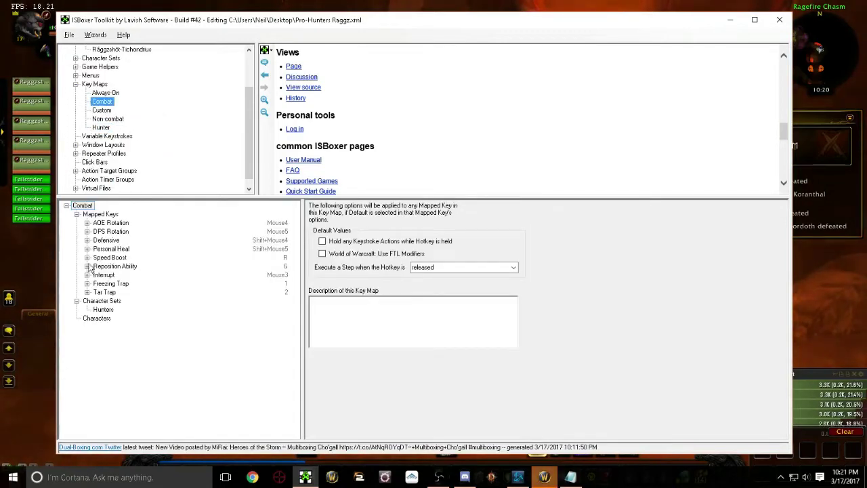
click(87, 223)
click(171, 249)
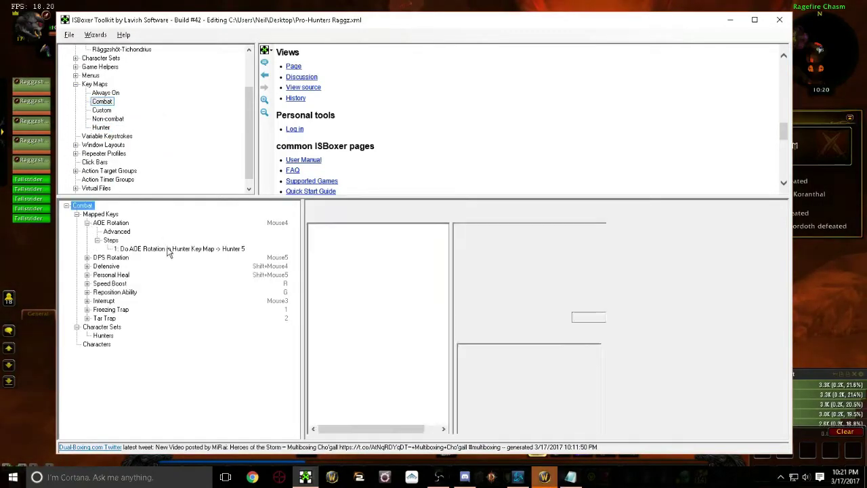
Look through the Hunter key map's mapped keys, including the DPS rotations, Defensive and Freezing Trap Spread
click(102, 129)
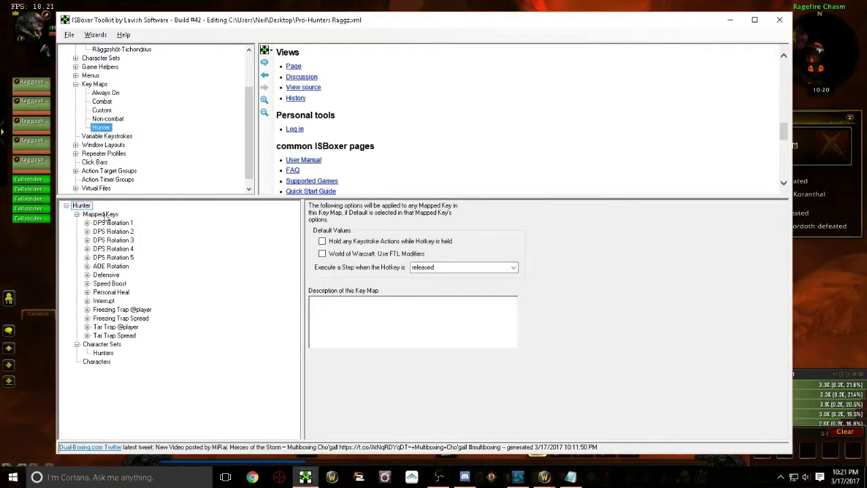
click(111, 240)
click(108, 275)
click(119, 317)
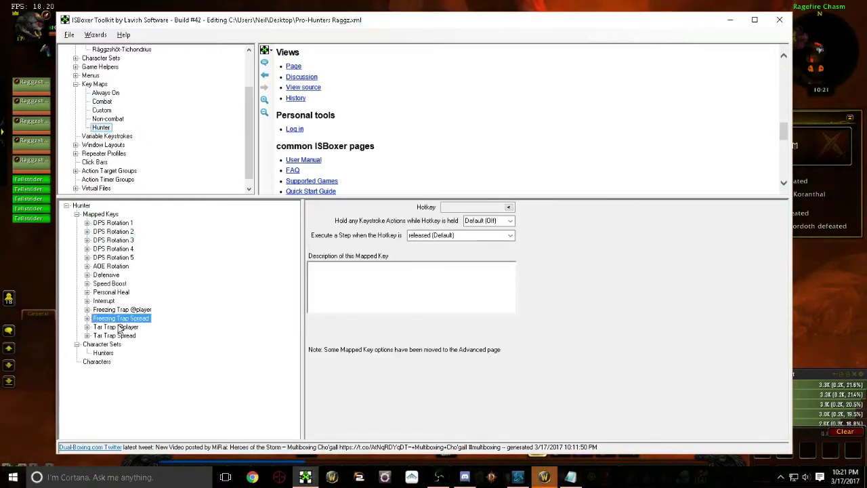
click(108, 231)
click(110, 258)
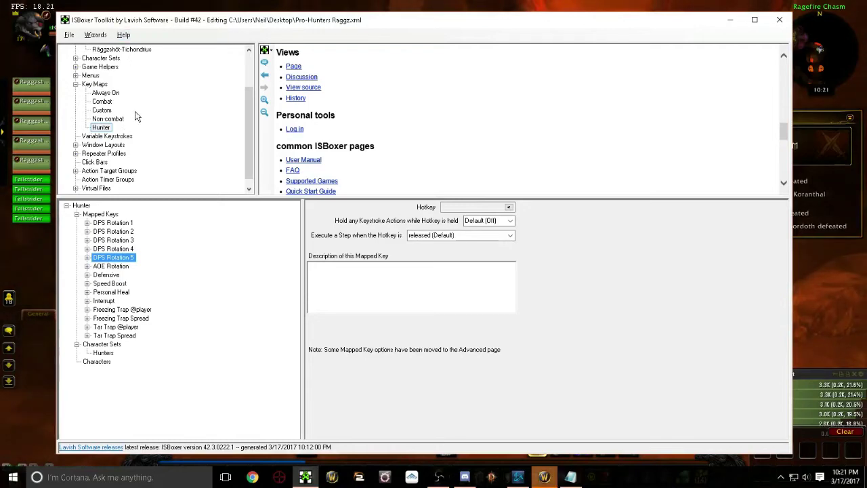
View the Hunters character set with its slots and assigned key maps
scroll(135, 114, up, 2)
click(76, 110)
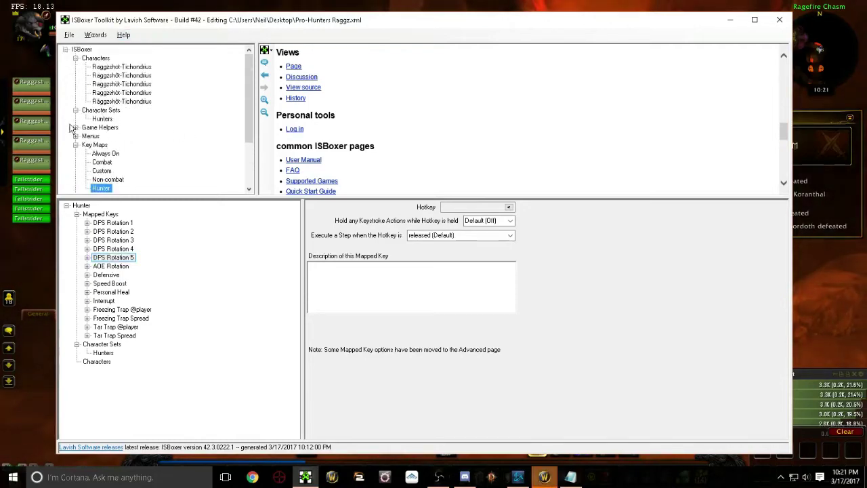
click(103, 119)
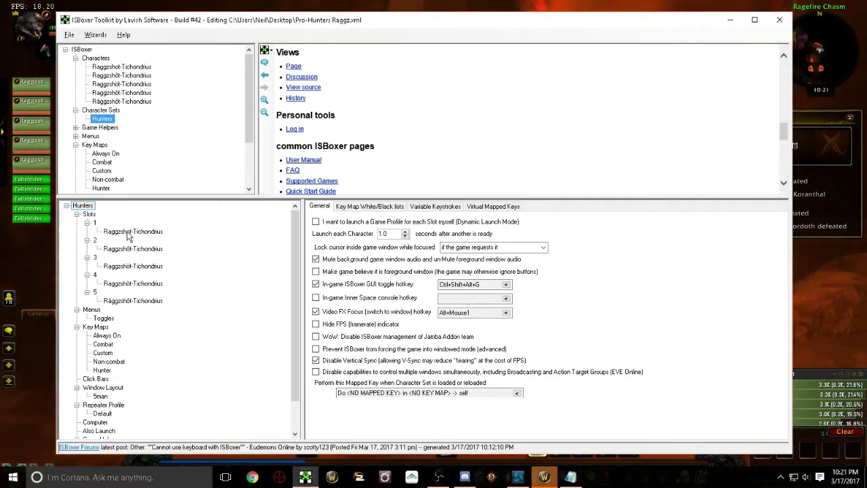
Open the Combat key map's AOE Rotation step to view its Assist Me and per-hunter actions
scroll(118, 152, down, 1)
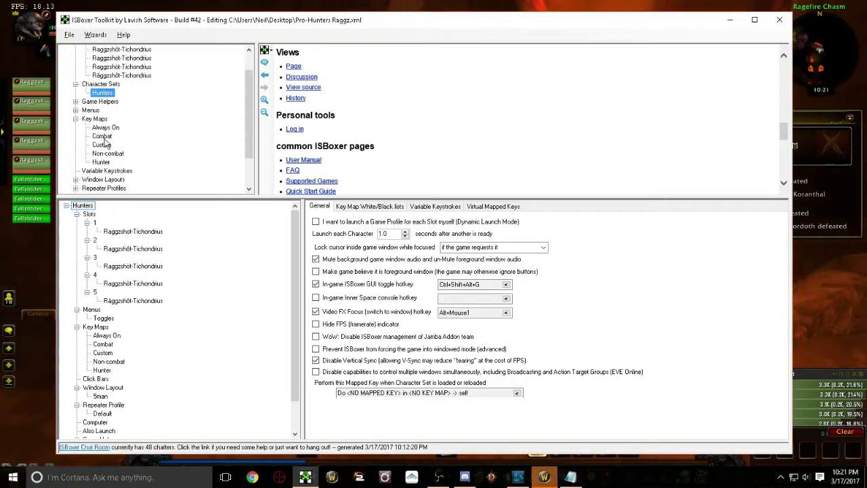
click(102, 136)
click(86, 223)
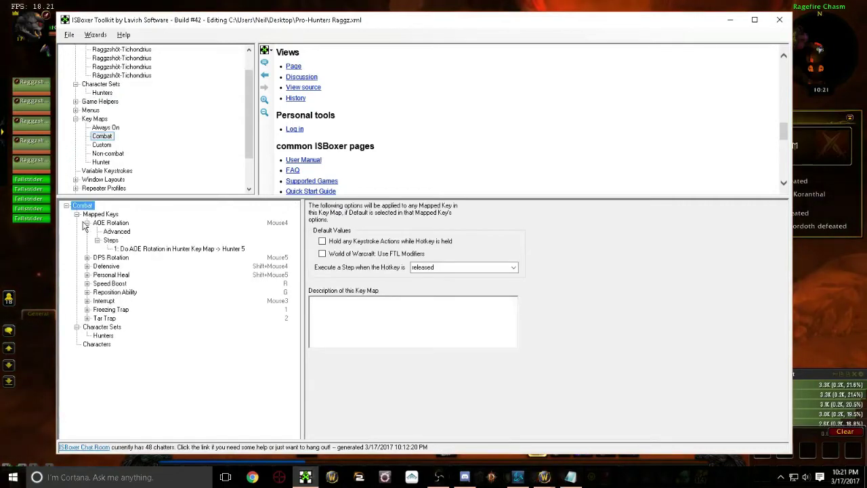
click(129, 249)
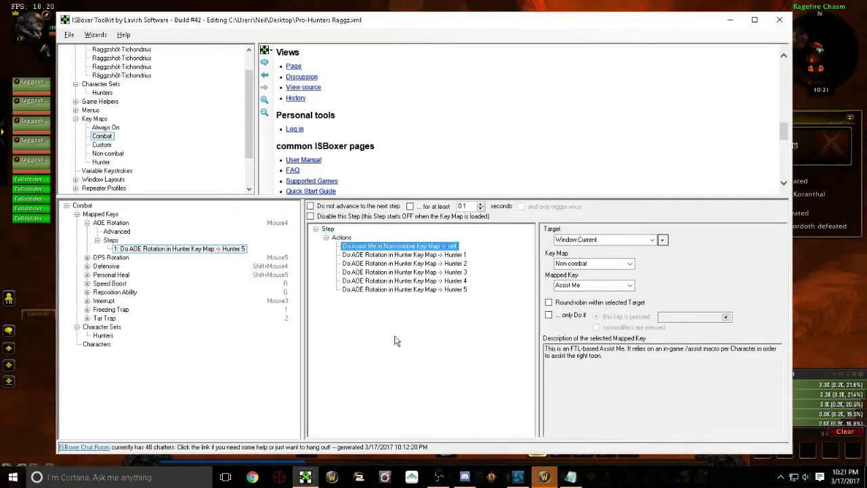
Check the Combat AOE Rotation action for Hunter 2, and review the macro steps of AOE Rotation in the Hunter key map
click(379, 264)
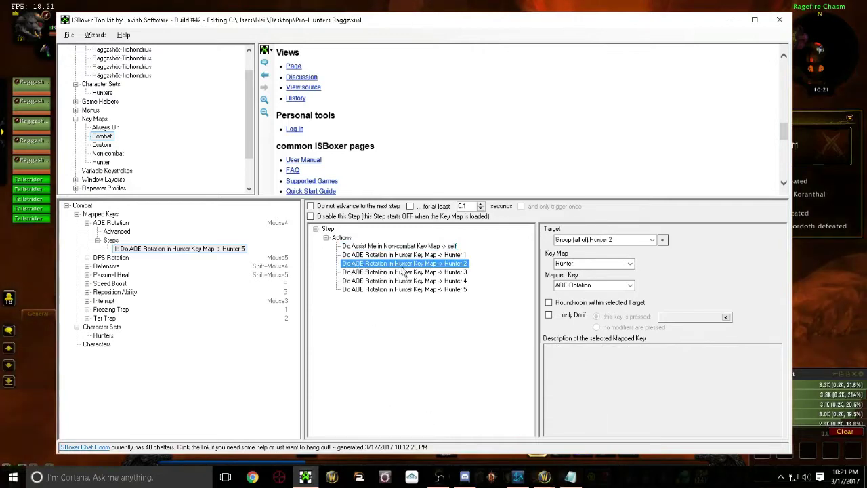
click(101, 162)
click(87, 267)
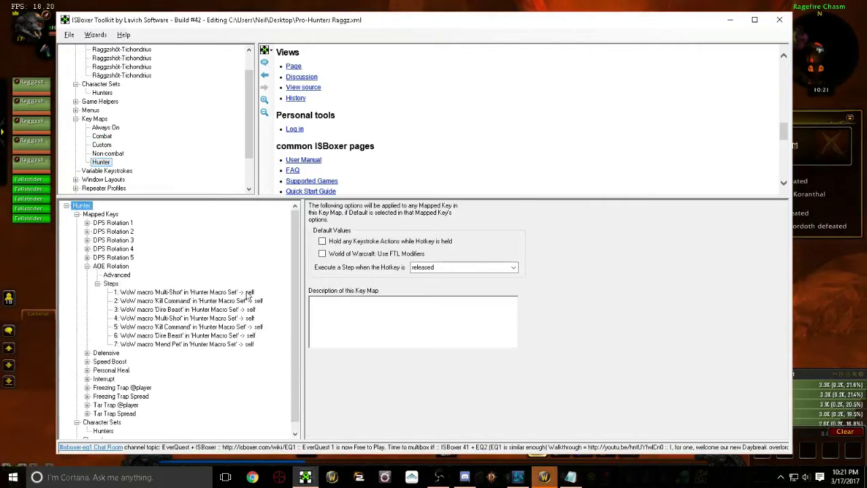
click(169, 292)
key(Down)
key(Down)
key(Down)
key(Down)
key(Down)
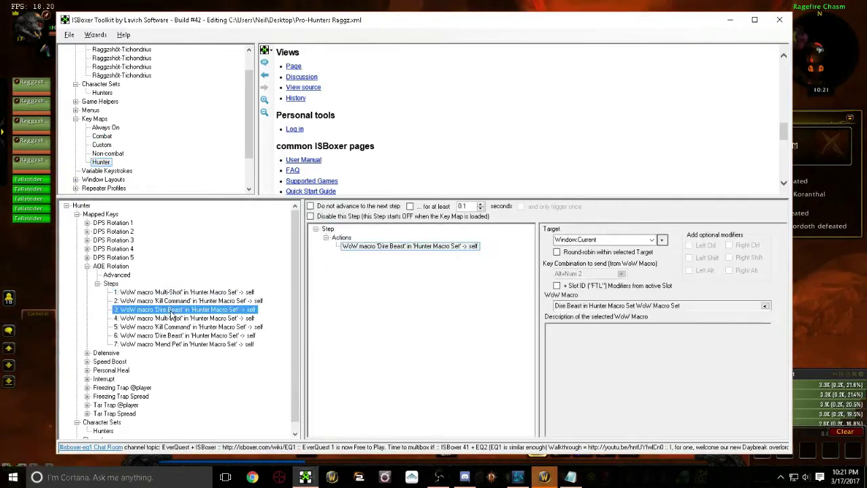
click(179, 310)
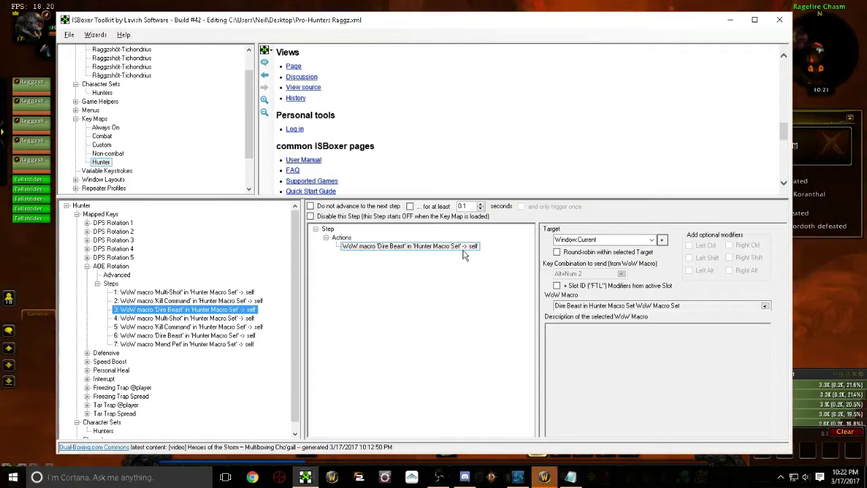
Open the Hunter Macro Set in the World of Warcraft game helper to view its macros and assigned characters
click(75, 102)
click(115, 109)
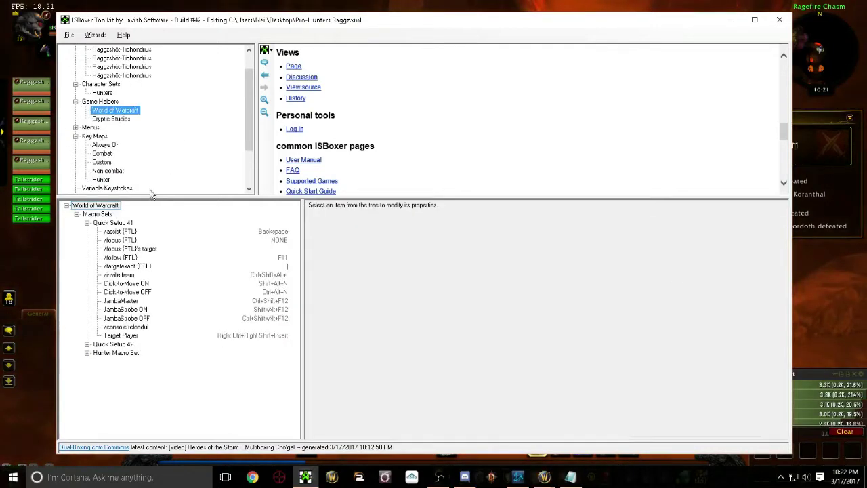
click(98, 354)
click(86, 353)
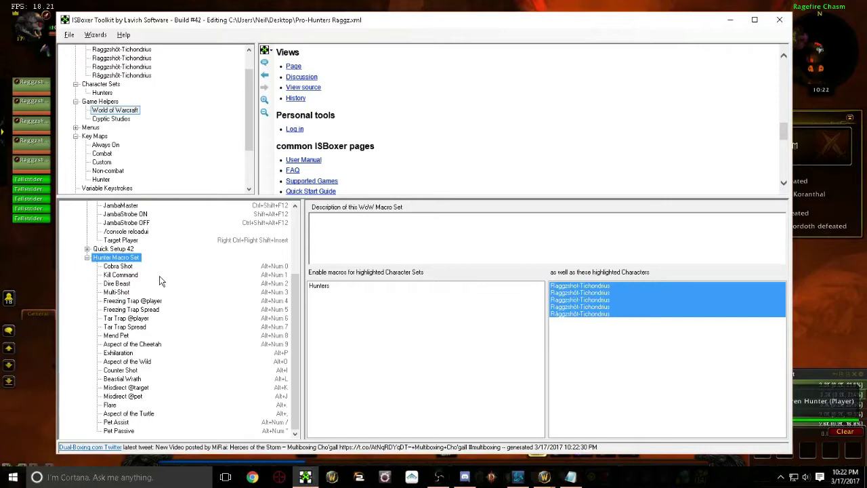
Read the commands of the Hunter Macro Set macros down to Aspect of the Cheetah, including the Freezing Trap and Tar Trap variants
key(Down)
key(Down)
key(Down)
key(Down)
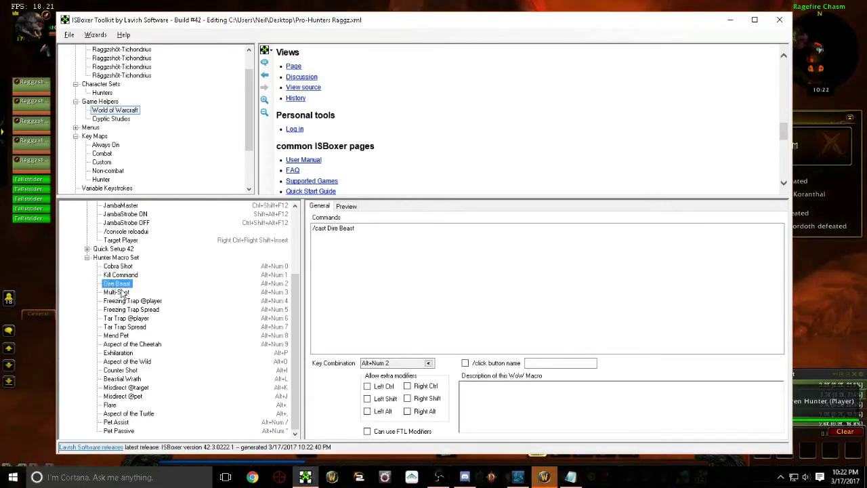
key(Down)
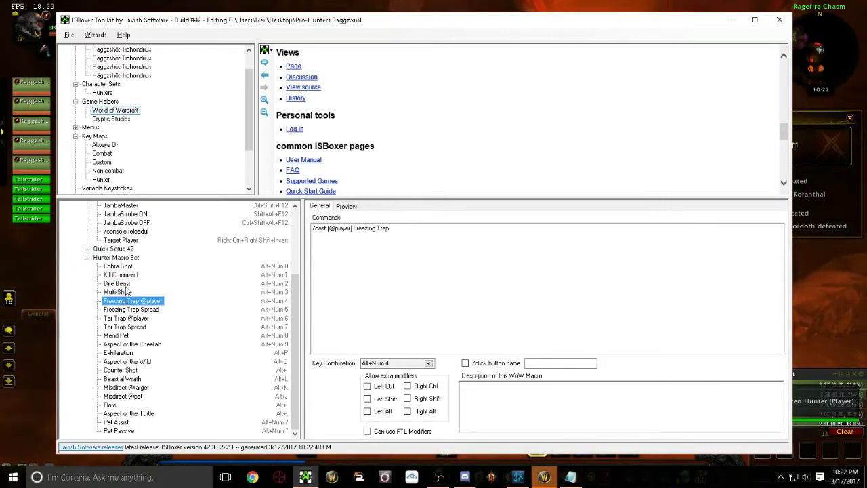
click(120, 309)
click(121, 318)
click(127, 327)
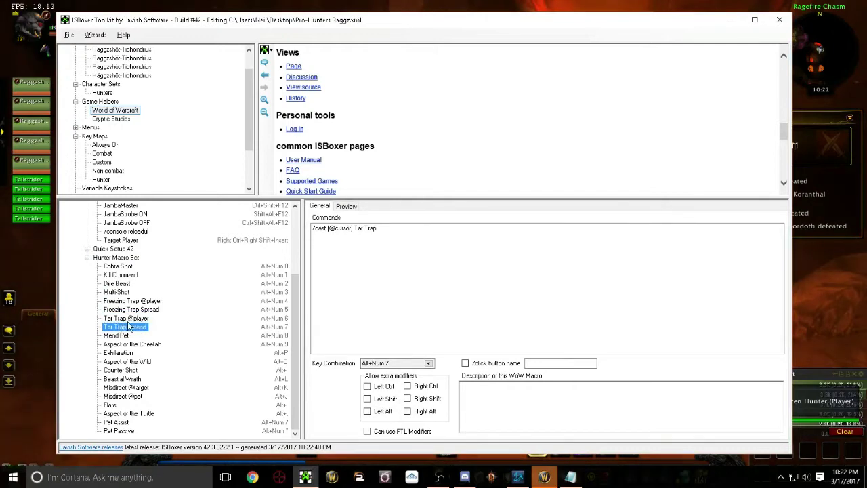
click(129, 336)
click(158, 344)
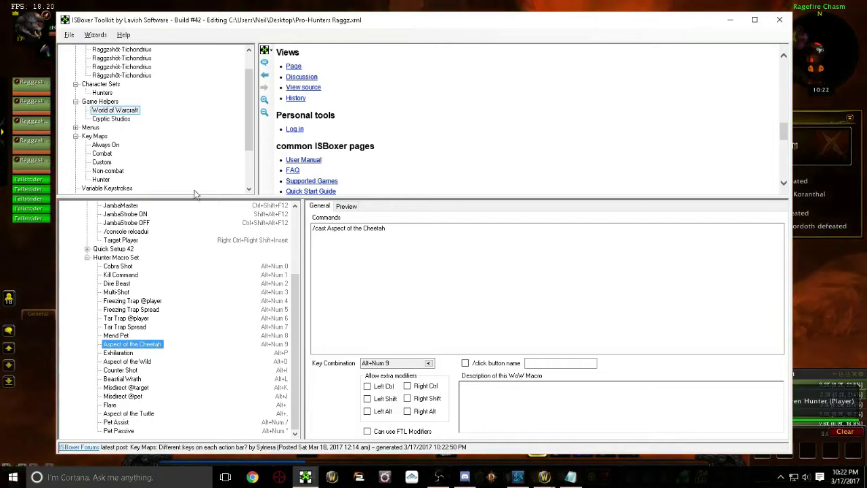
Switch to World of Warcraft, target the player's own hunter, and return to ISBoxer Toolkit
click(46, 280)
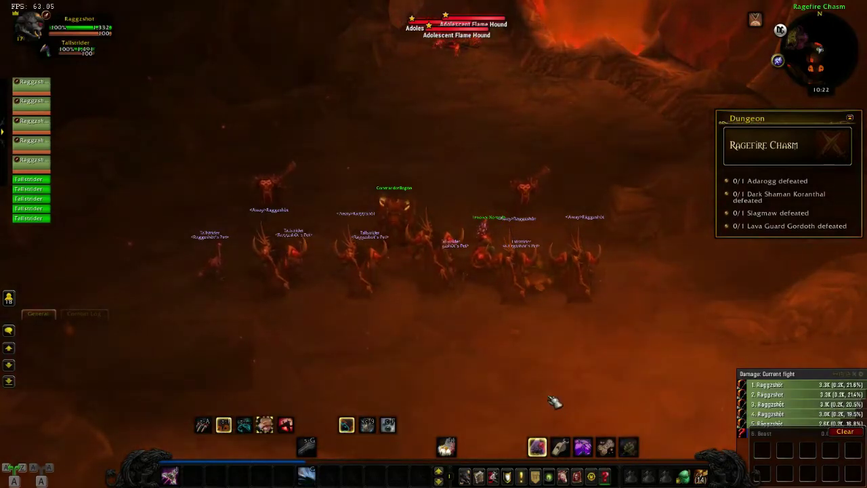
click(31, 29)
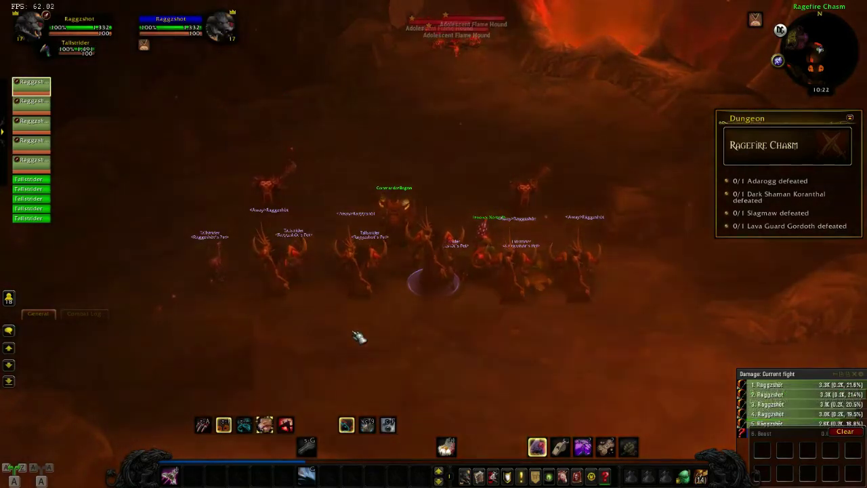
key(alt+Tab)
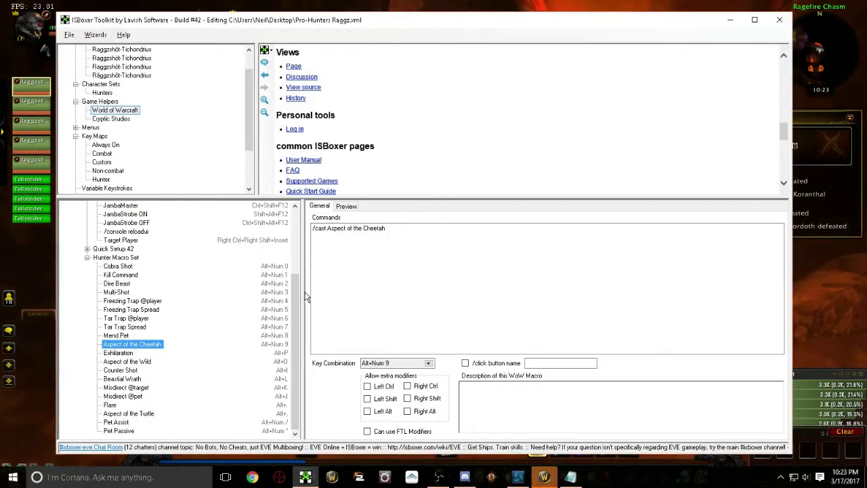
Look over the macro list from Quick Setup 41 down to the end of the Hunter Macro Set
drag(295, 299, 296, 319)
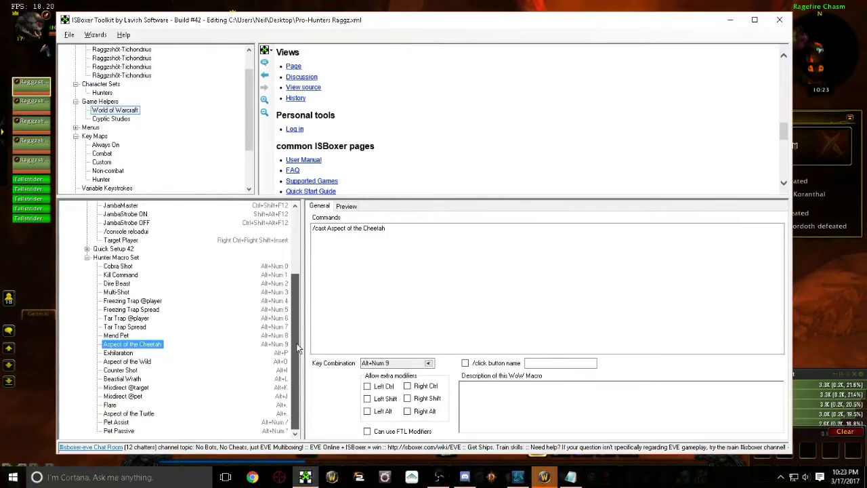
scroll(114, 261, up, 5)
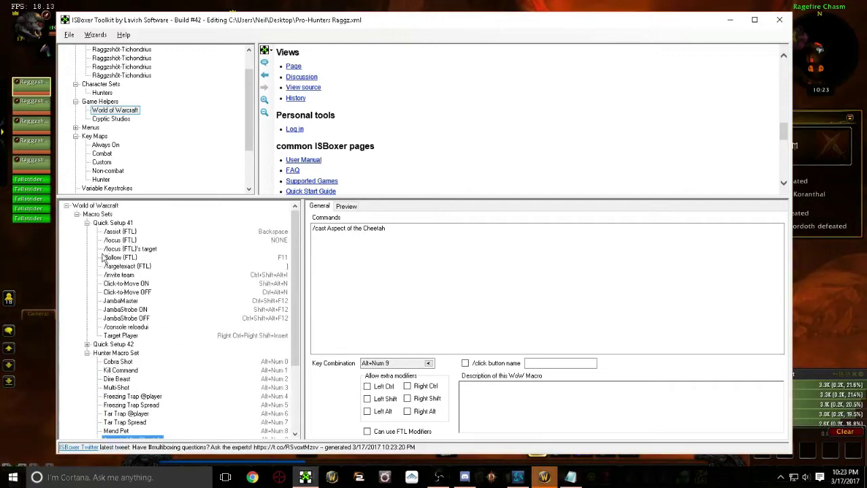
scroll(181, 304, down, 4)
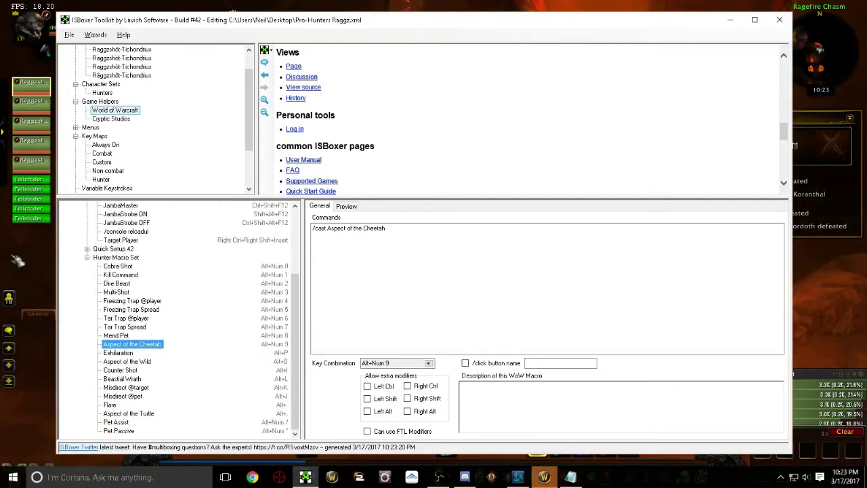
Switch to World of Warcraft, advance toward the flame hounds, and attack the first Adolescent Flame Hound with the hunters
click(20, 255)
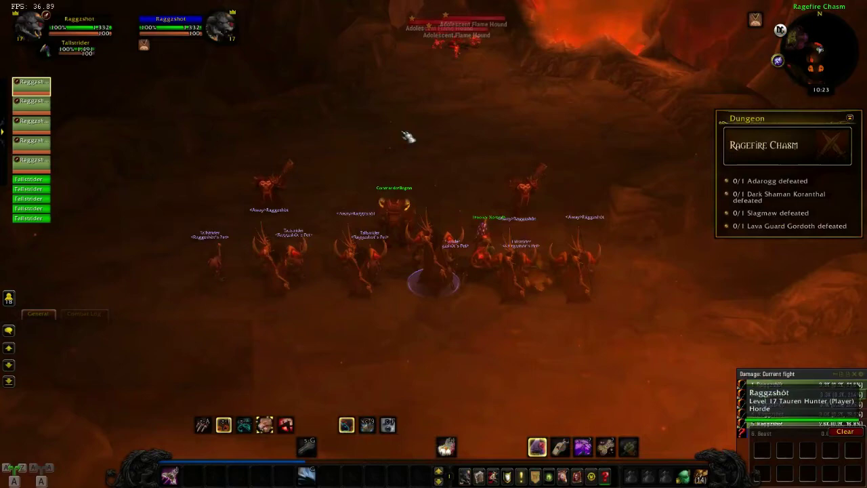
key(w)
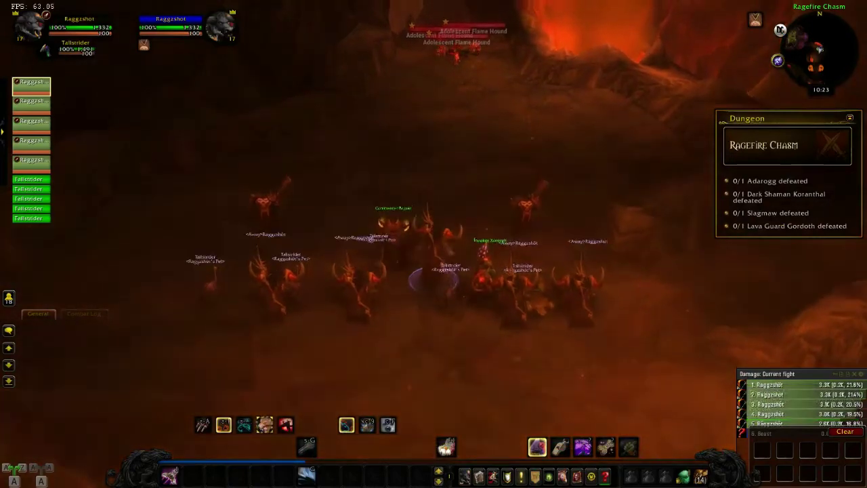
key(w)
right_click(455, 168)
key(Tab)
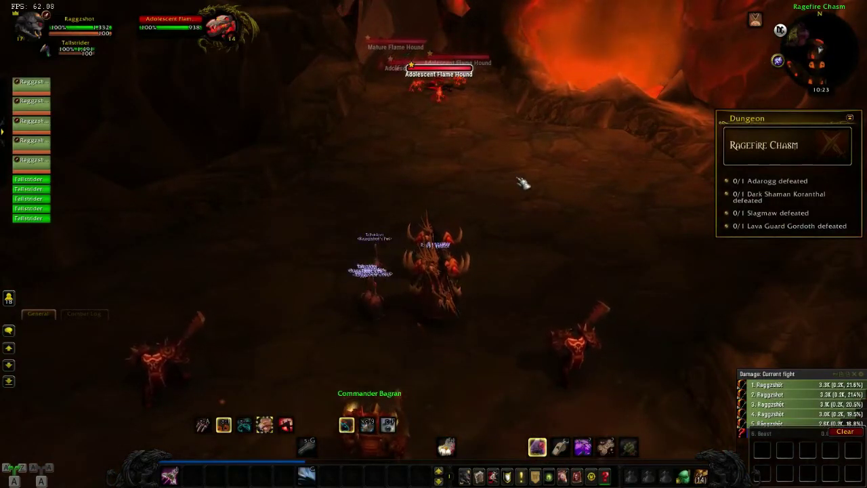
key(1)
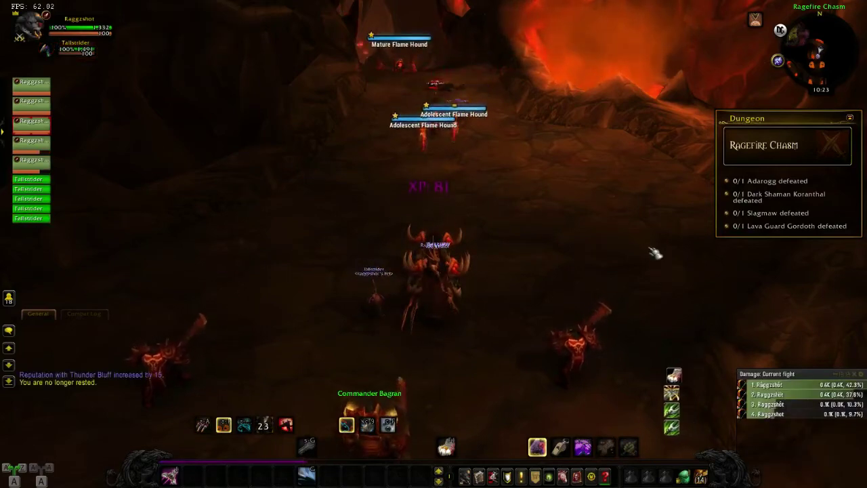
Target the remaining Adolescent Flame Hounds and kill them with the hunters' attacks
key(Tab)
key(Tab)
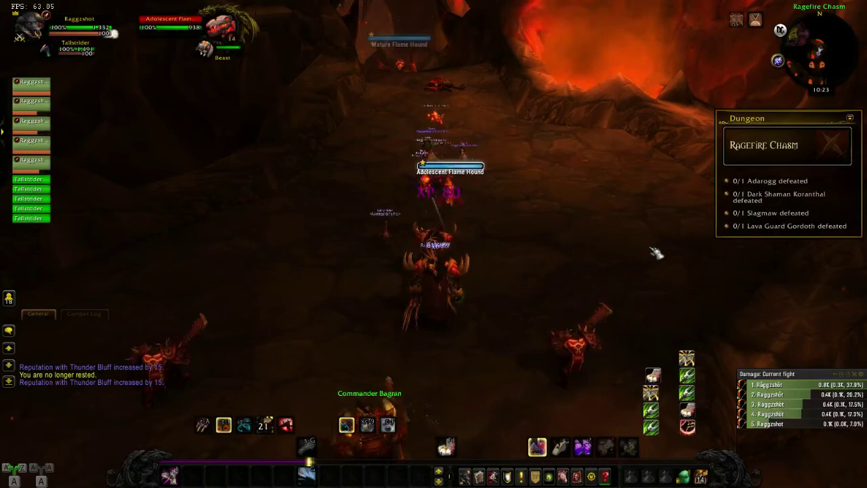
key(1)
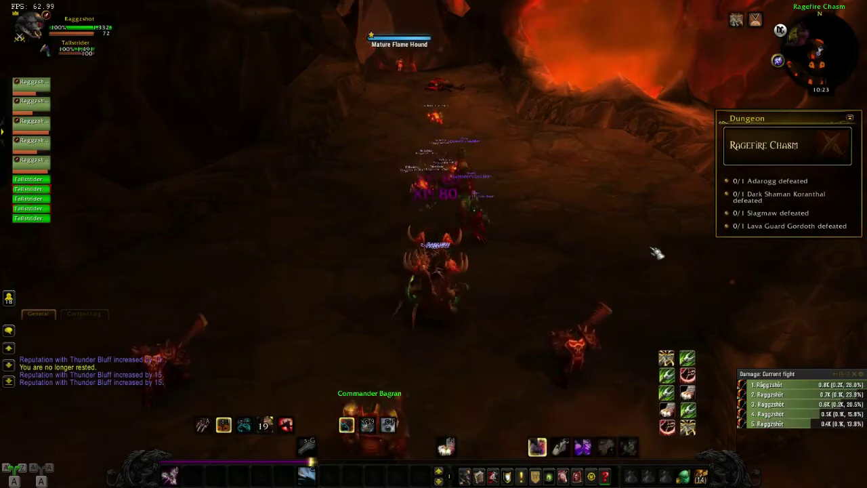
Move the group forward, target the single Mature Flame Hound, and kill it with the hunters and their pets
key(b)
key(w)
key(Tab)
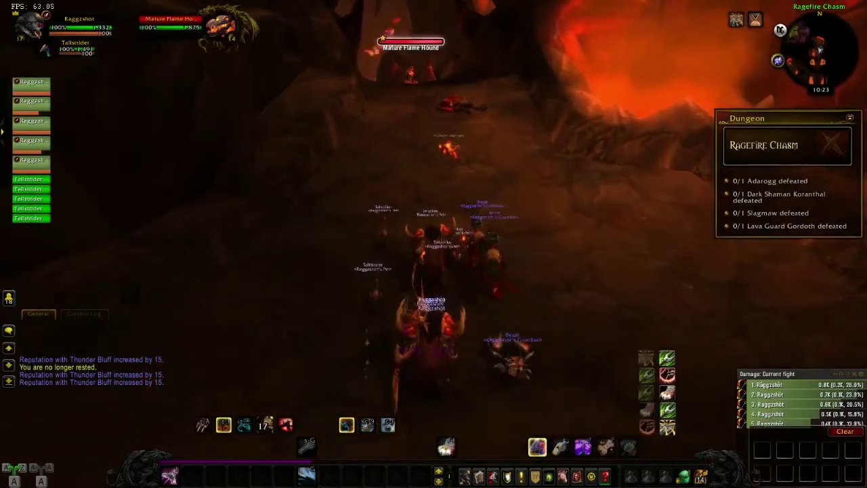
key(ctrl+1)
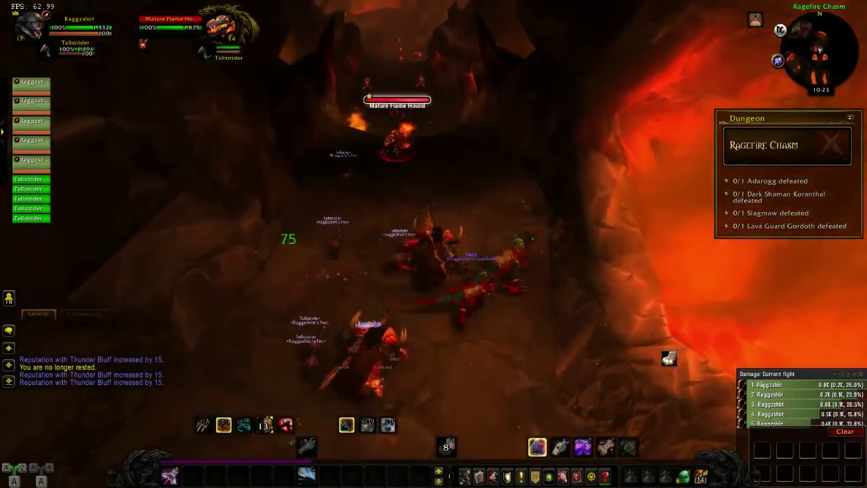
key(1)
key(1)
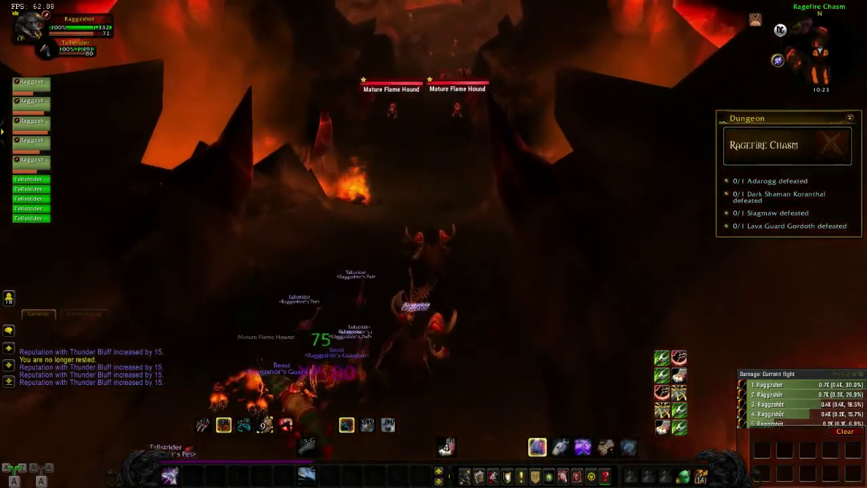
Attack the pair of Mature Flame Hounds beyond the lava until they are dead, and move the group onward
key(Tab)
key(1)
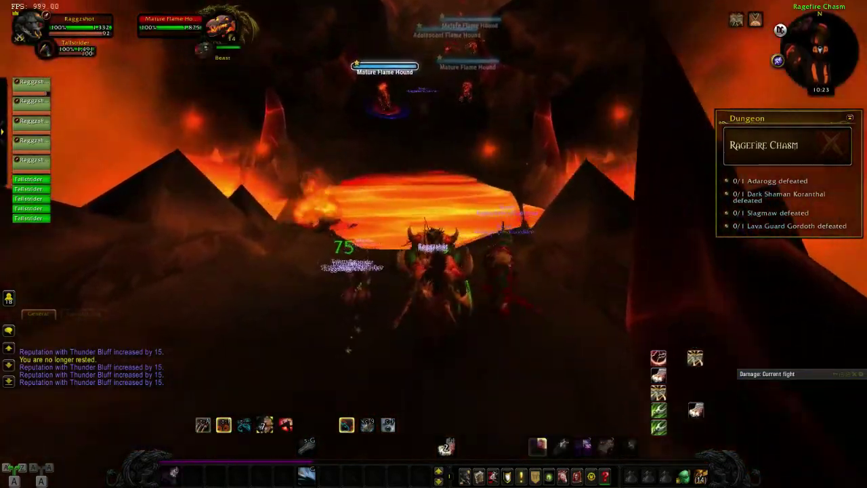
key(1)
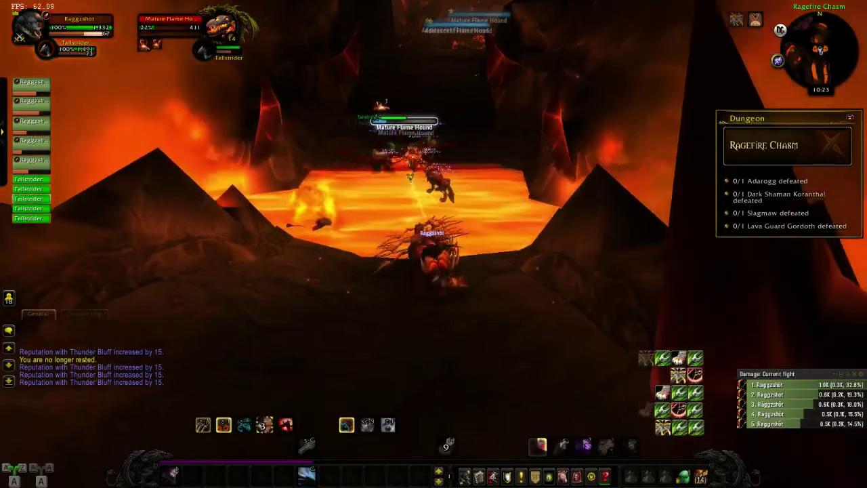
key(1)
key(w)
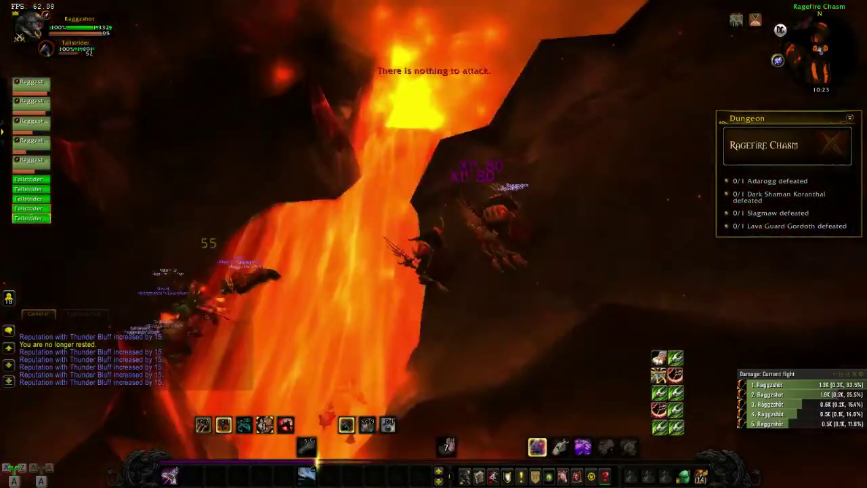
key(w)
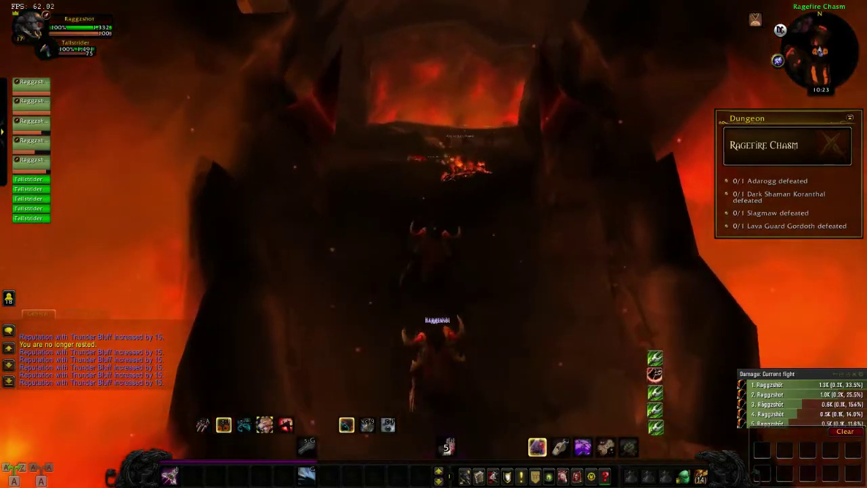
Return to ISBoxer Toolkit and review the Freezing Trap, Tar Trap Spread, Aspect of the Cheetah, Aspect of the Wild and Beastial Wrath macros
key(alt+Tab)
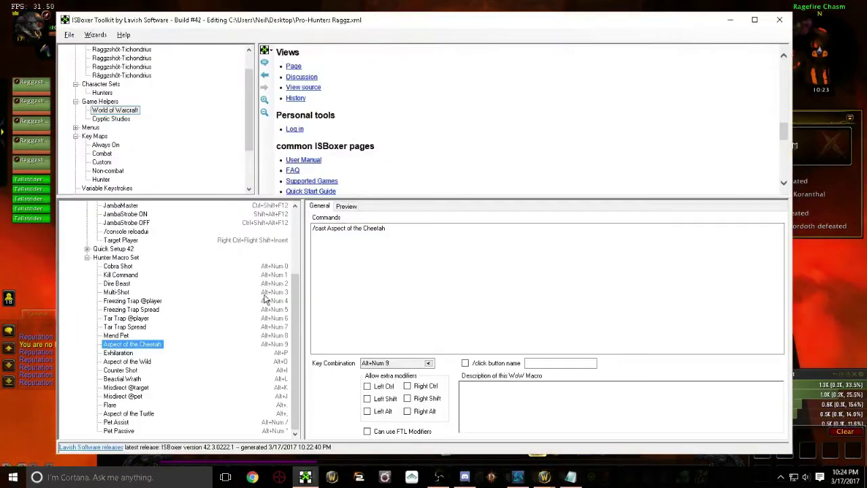
click(149, 310)
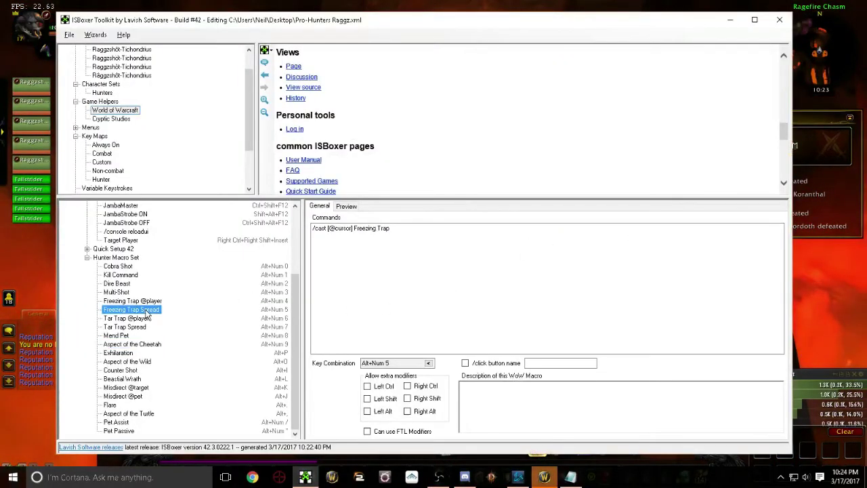
click(146, 301)
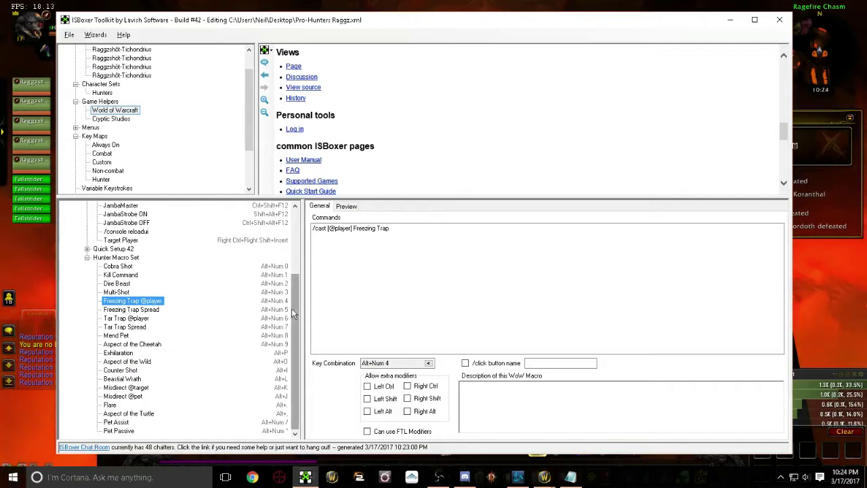
click(141, 326)
click(137, 345)
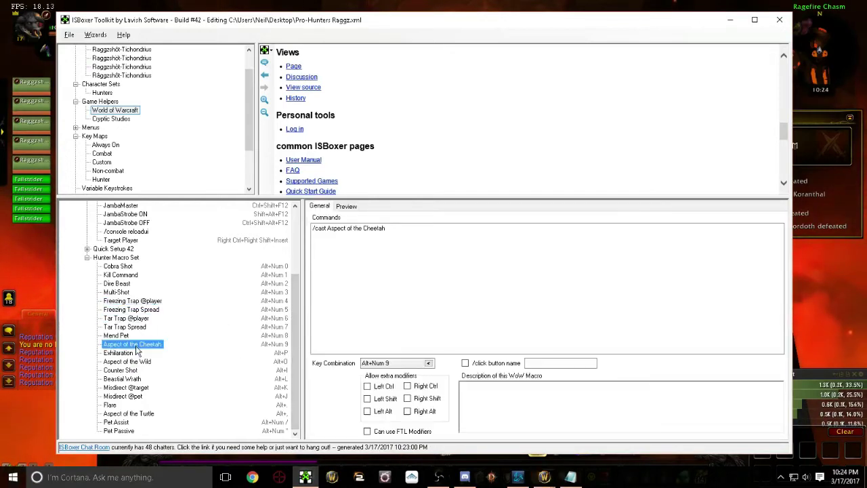
click(132, 362)
click(125, 380)
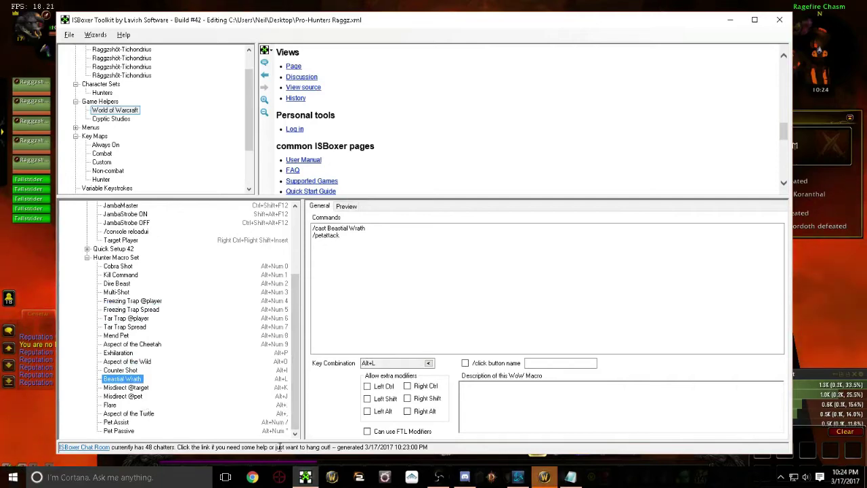
Review the actions in the first step of Activate Maps in the Always On key map
click(105, 145)
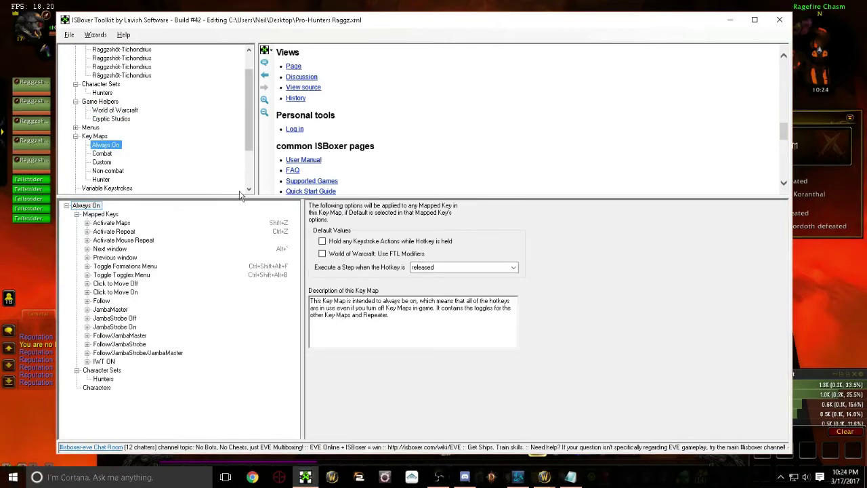
click(86, 223)
click(144, 250)
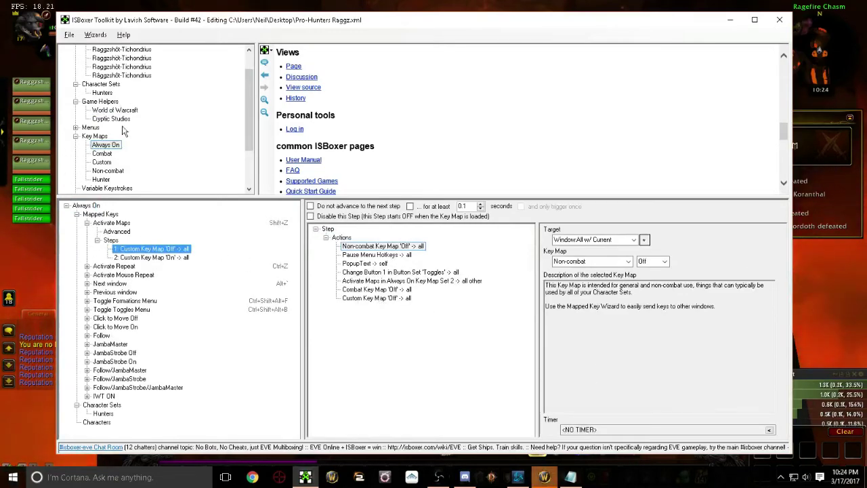
Review the Reposition Ability step in the Custom key map
click(102, 162)
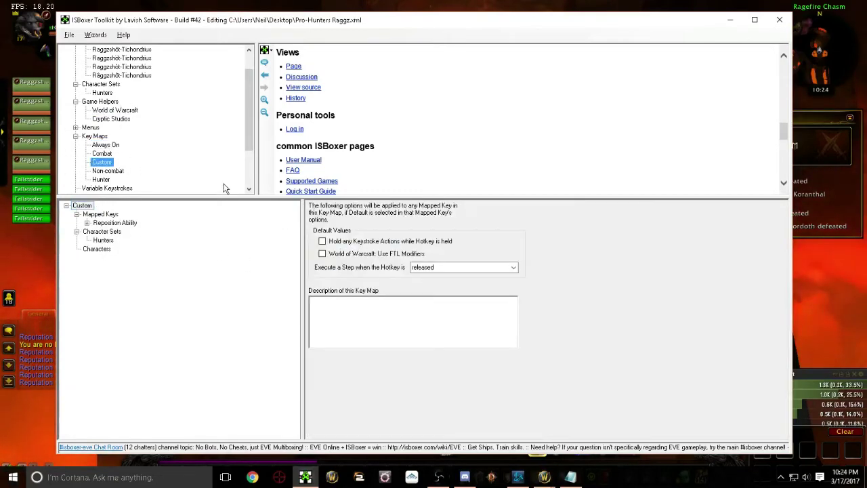
click(114, 223)
click(87, 223)
click(126, 248)
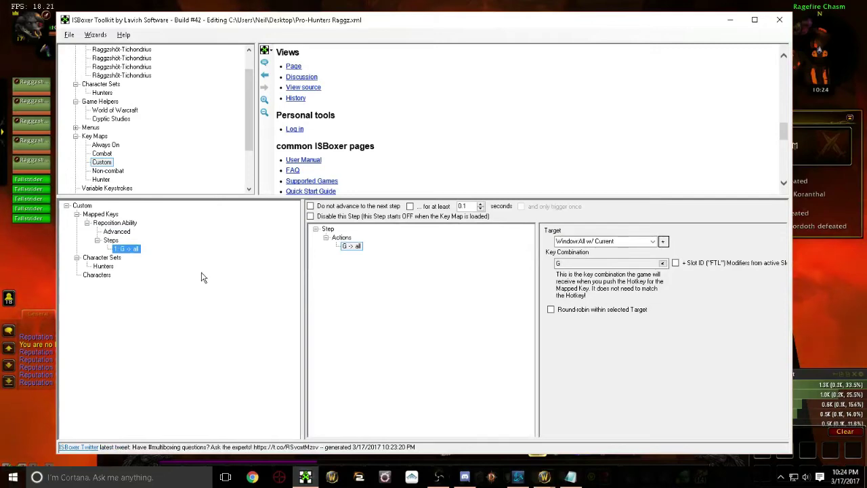
Look through the Non-combat key map's mapped keys, including Follow Me and Toggle Jamba Follow Strobing
click(103, 172)
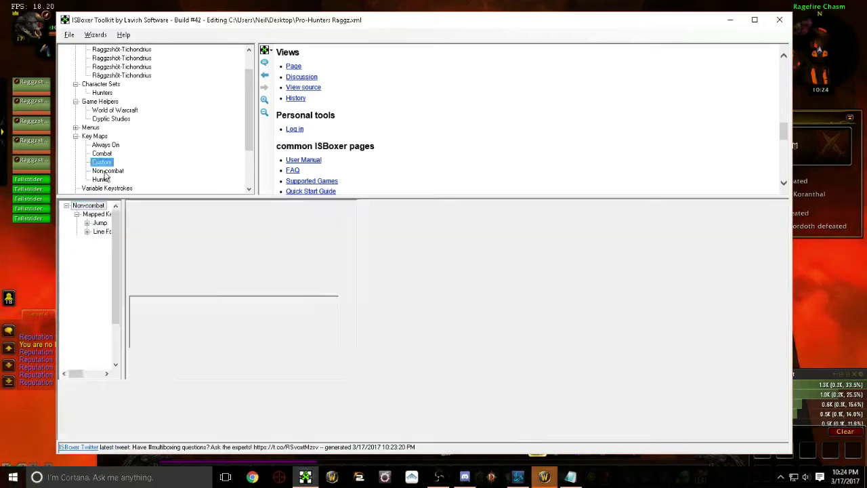
click(111, 234)
click(112, 250)
click(114, 267)
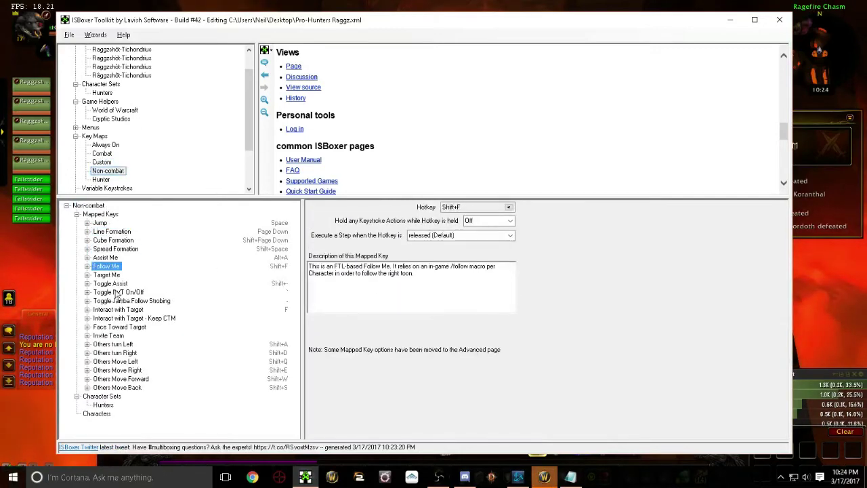
click(121, 303)
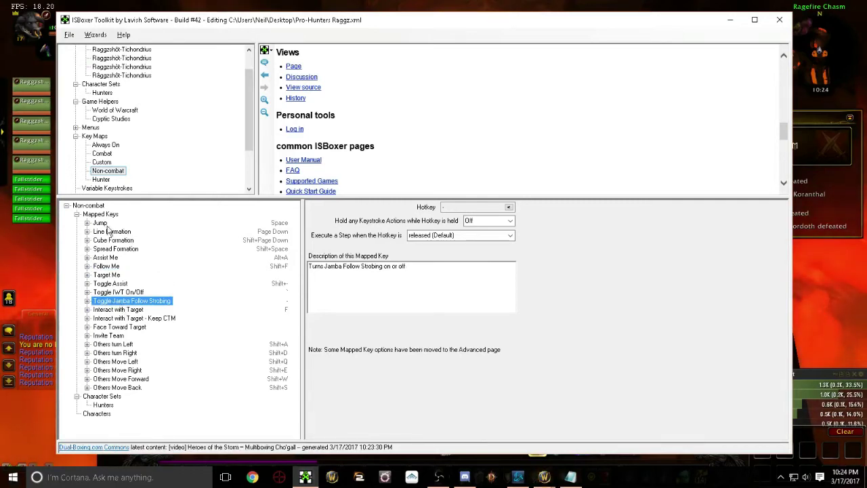
Review the AOE Rotation step in the Combat key map, including its action for Hunter 2
click(102, 154)
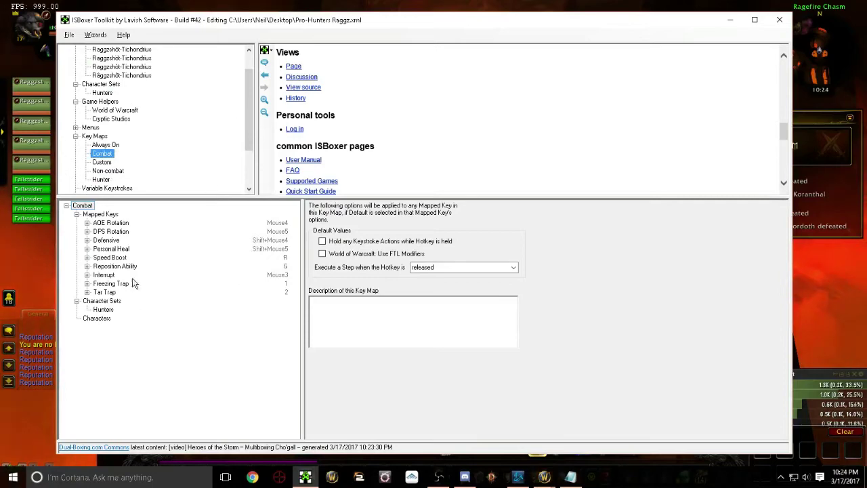
click(87, 223)
click(180, 249)
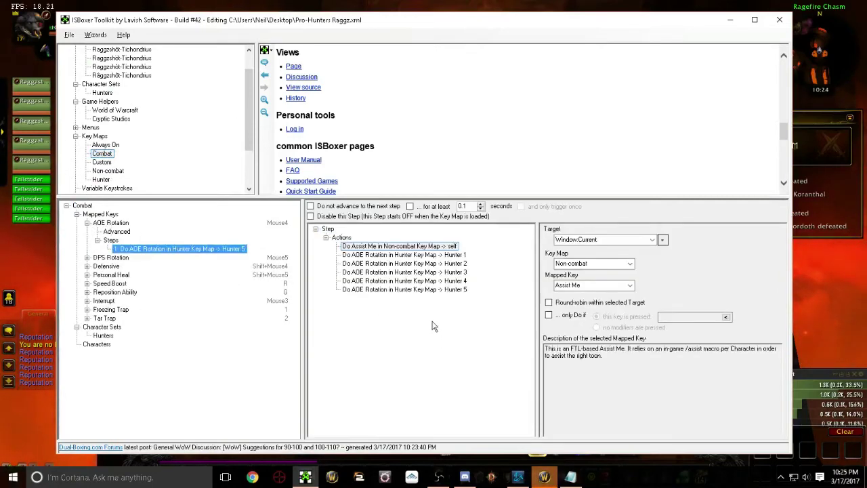
click(405, 263)
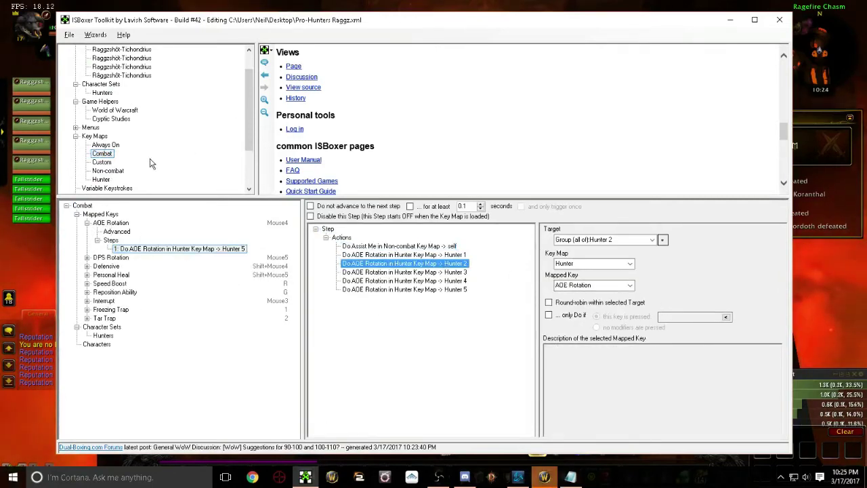
Examine the macro steps of DPS Rotation 1 in the Hunter key map
click(101, 179)
click(86, 223)
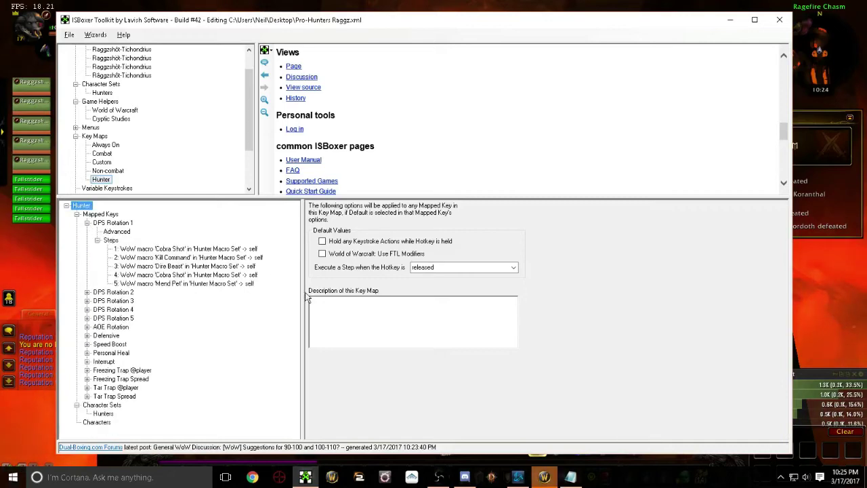
click(86, 222)
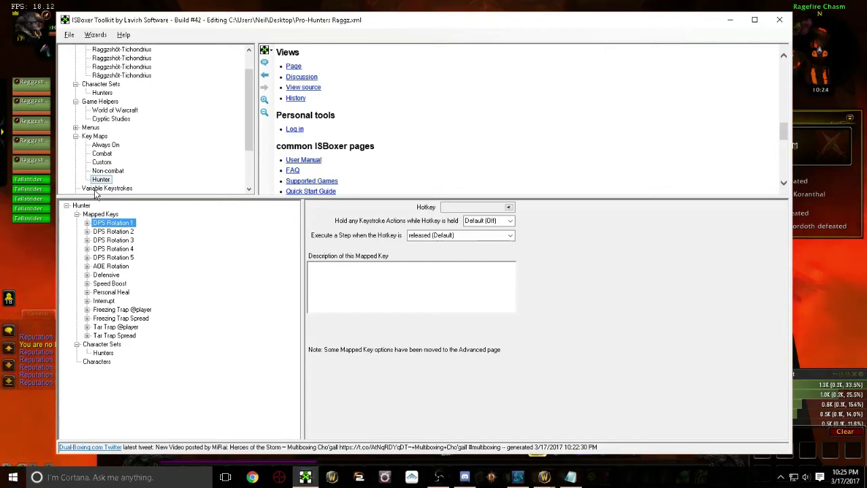
click(87, 223)
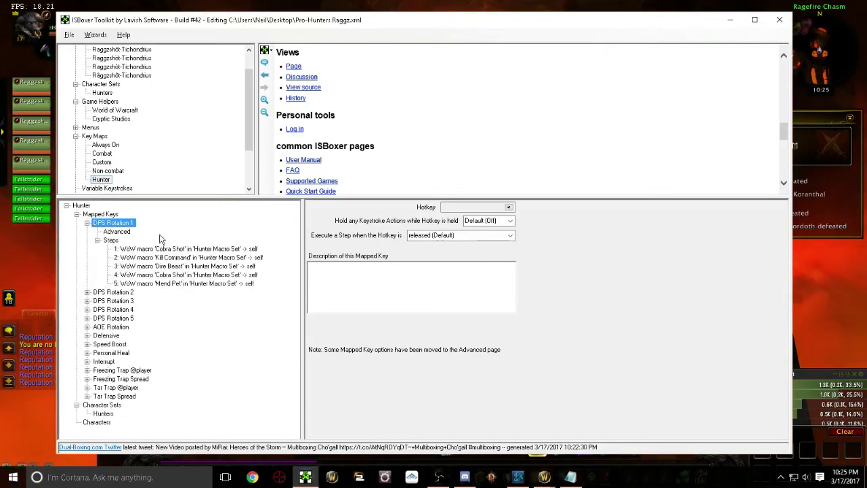
click(168, 257)
click(179, 266)
click(191, 274)
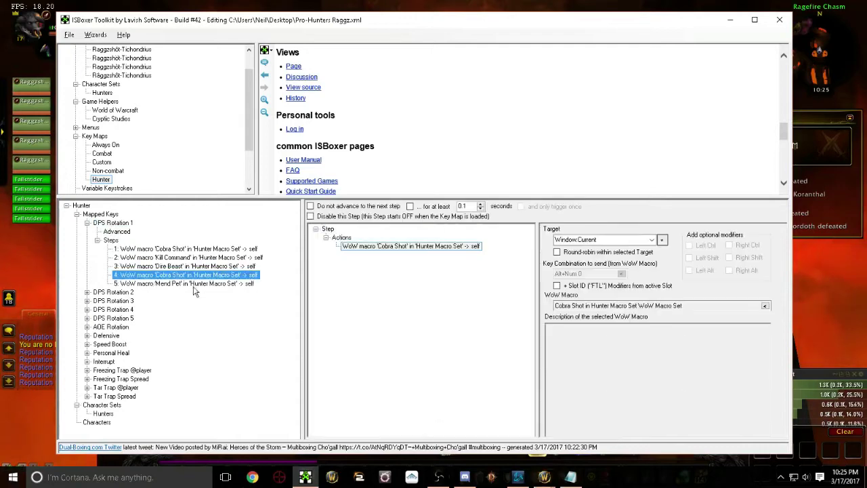
Go through DPS Rotation 1's Cobra Shot, Kill Command and Dire Beast steps in order to illustrate the macro sequence
click(169, 248)
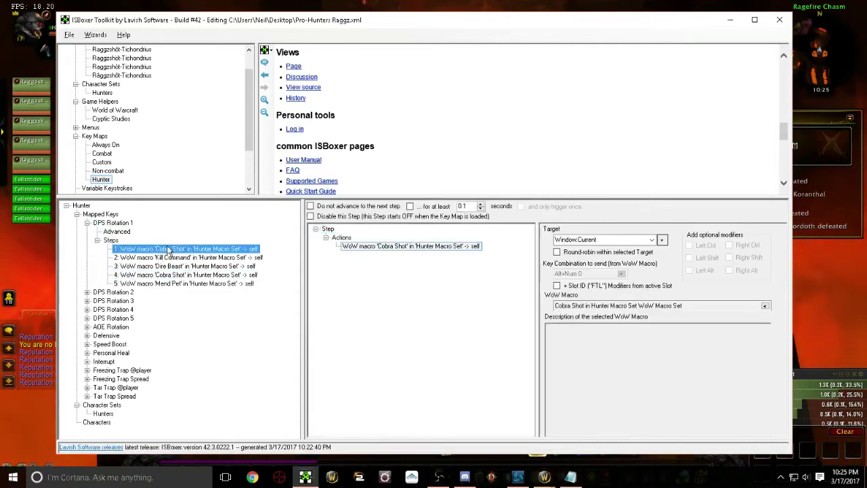
click(166, 258)
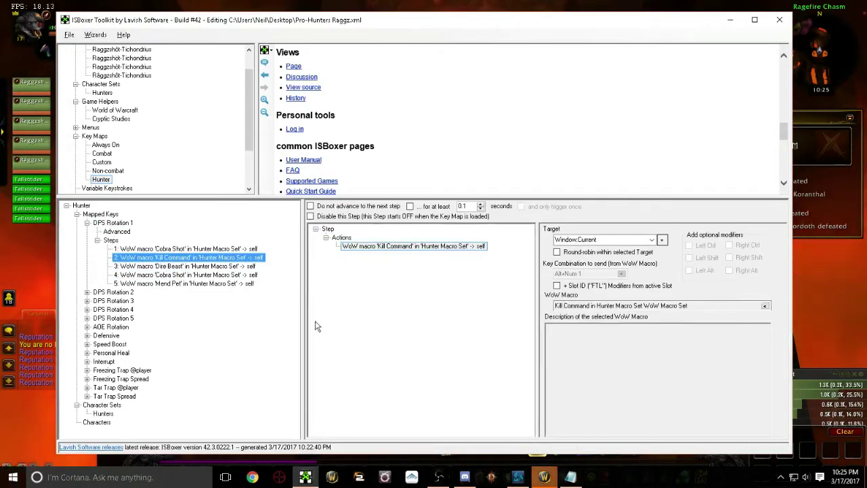
click(178, 267)
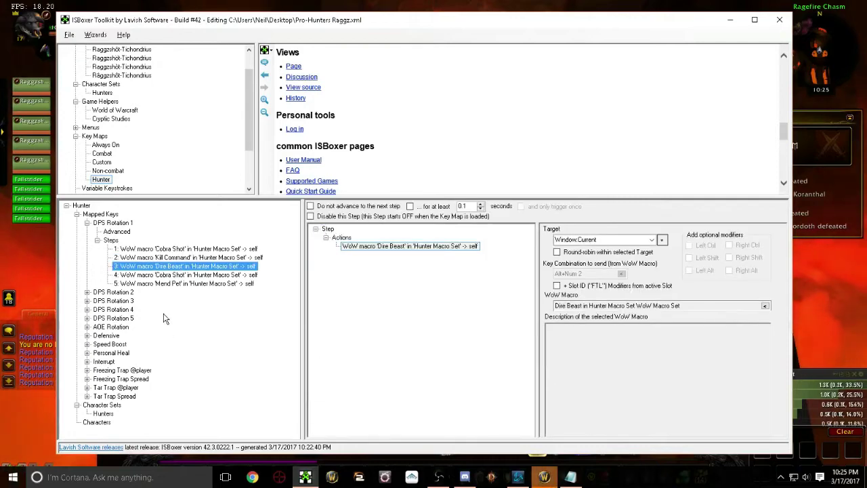
click(138, 249)
click(136, 258)
click(136, 267)
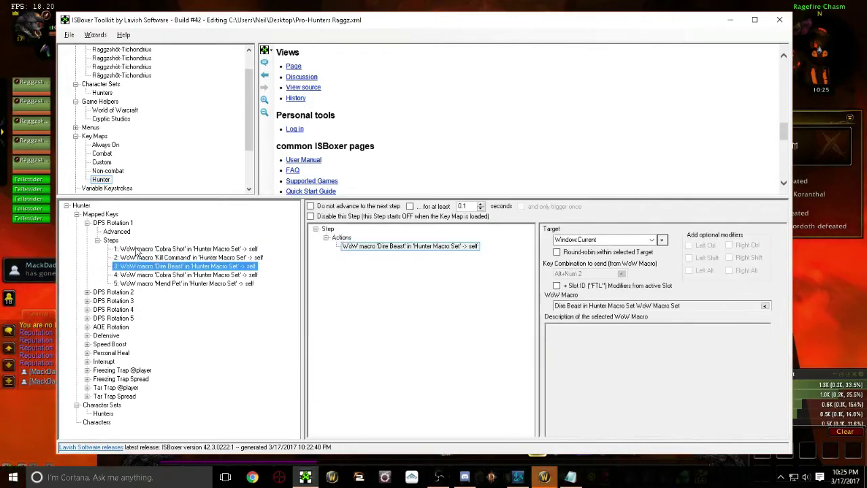
click(135, 250)
key(Down)
key(Down)
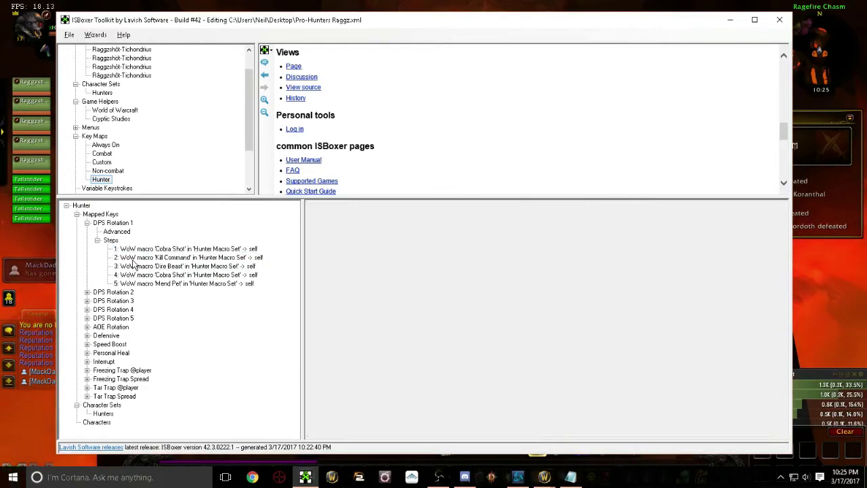
Compare the steps of the Defensive and AOE Rotation mapped keys in the Combat key map
scroll(107, 121, up, 1)
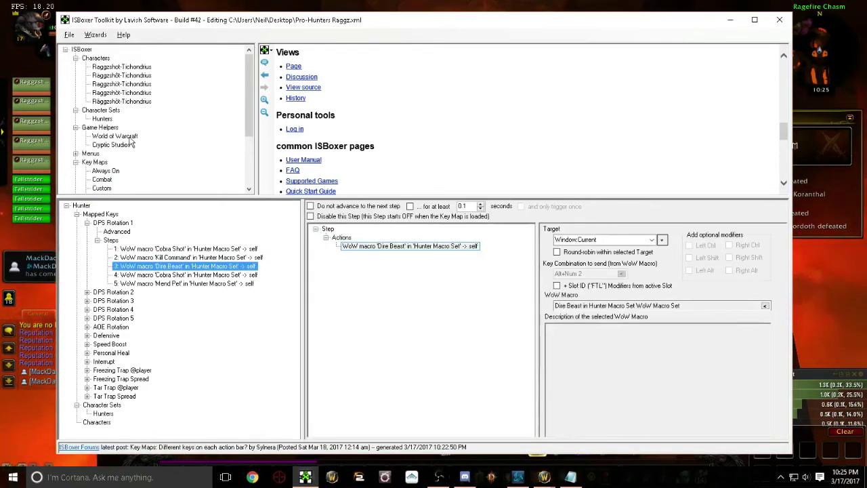
scroll(106, 120, down, 2)
click(103, 128)
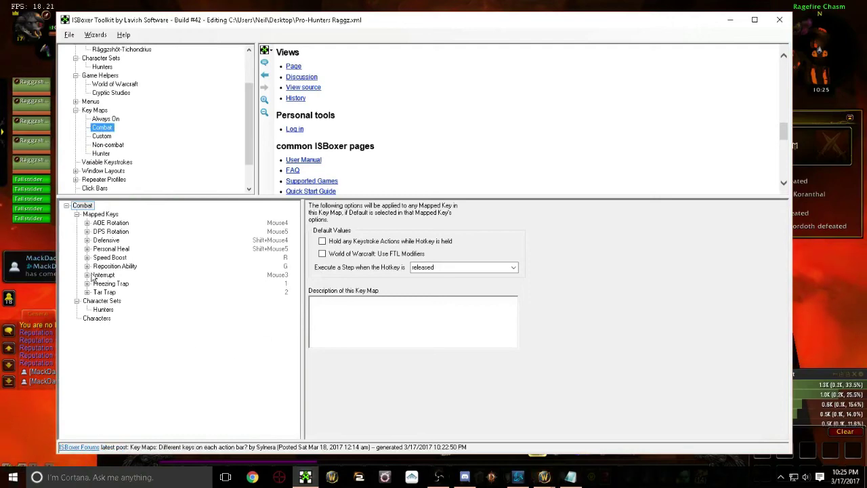
click(87, 241)
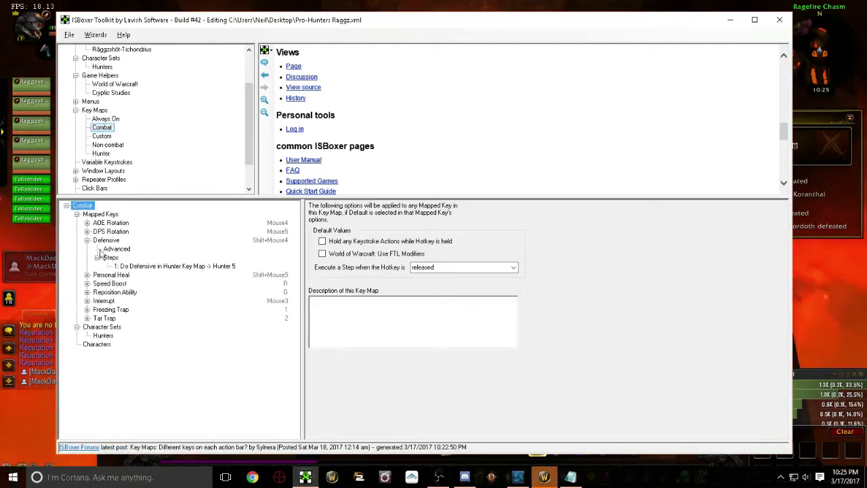
click(141, 266)
click(87, 223)
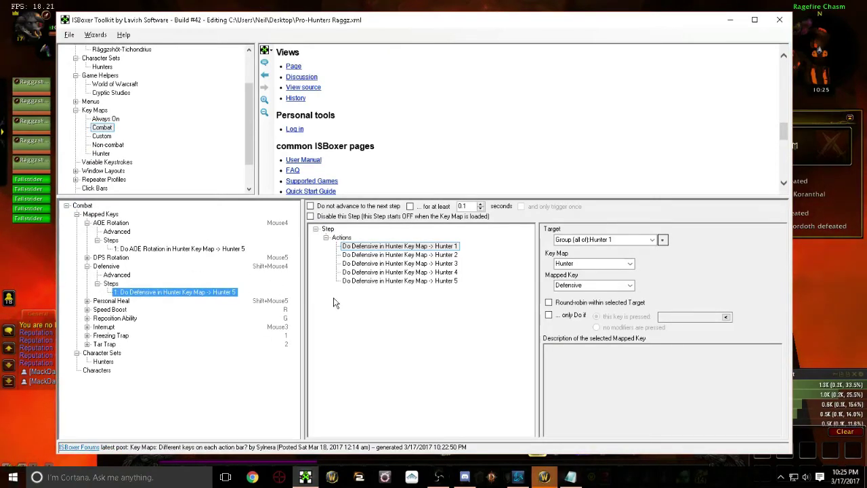
click(176, 250)
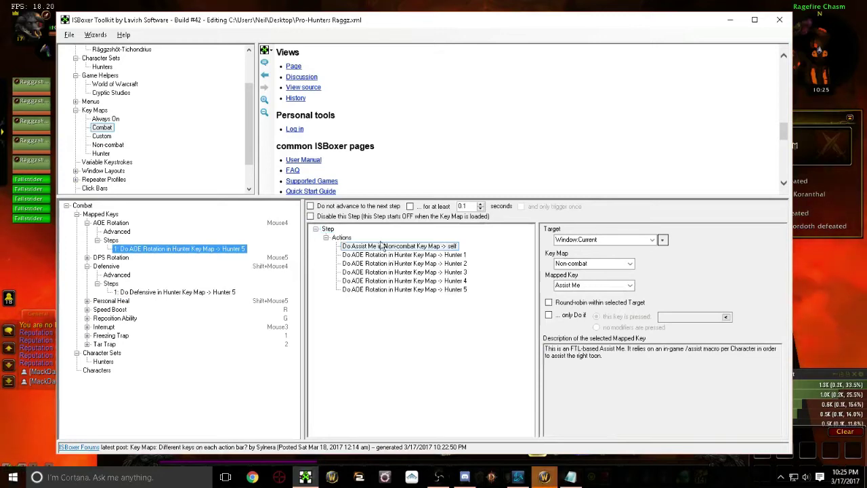
Go through the AOE Rotation step's actions for the individual hunters and back to the Assist Me action
click(401, 256)
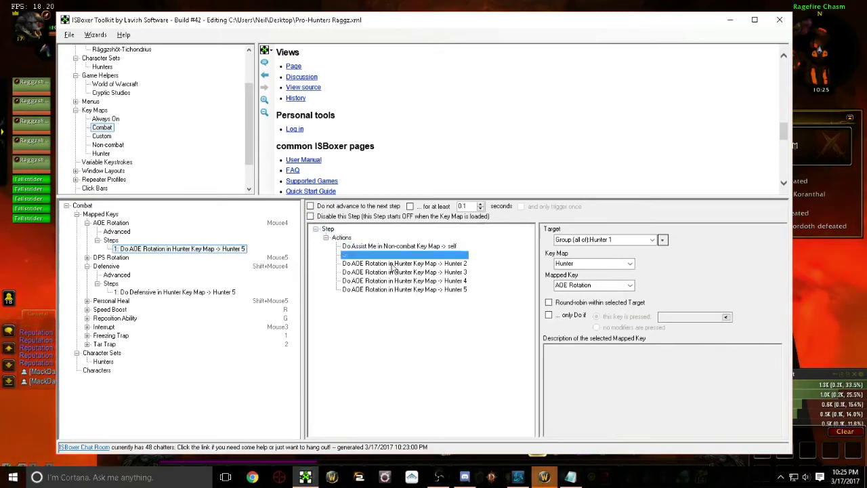
click(393, 265)
click(392, 279)
key(Down)
key(Up)
key(Up)
key(Up)
key(Up)
key(Up)
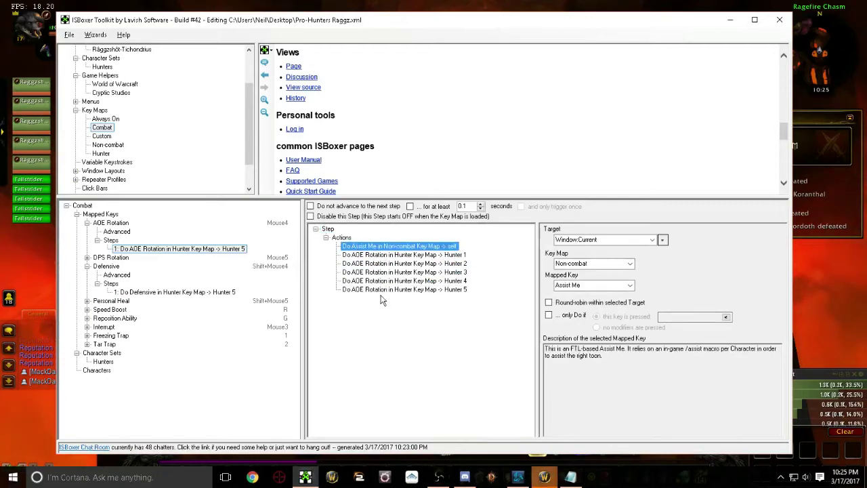
Add two blank steps to the Combat key map's AOE Rotation
right_click(111, 241)
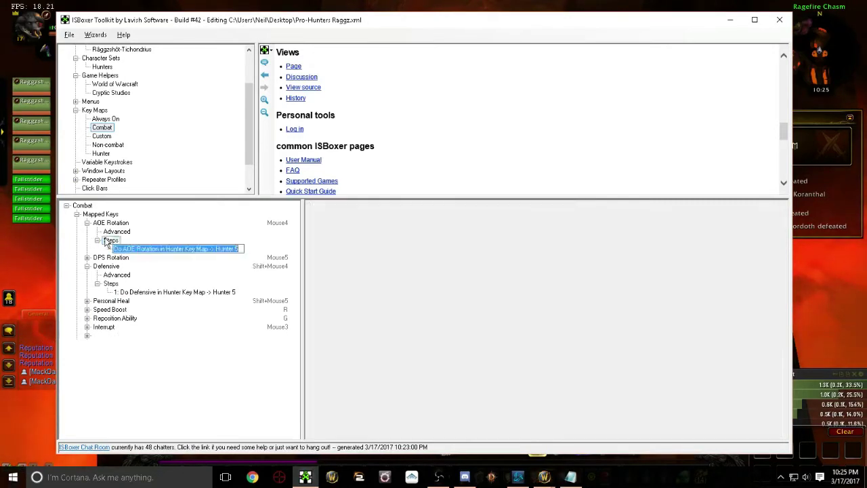
click(124, 248)
right_click(114, 240)
click(139, 245)
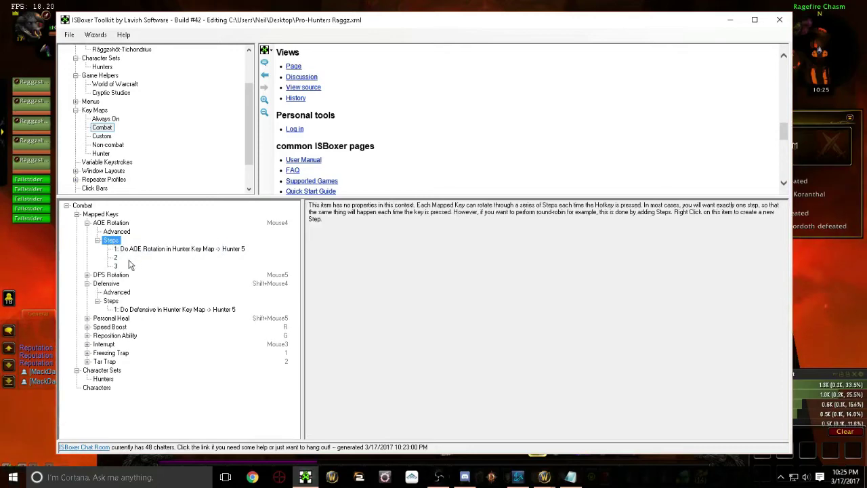
click(118, 257)
Copy the first AOE Rotation step and paste it as an additional step of the same mapped key
right_click(141, 250)
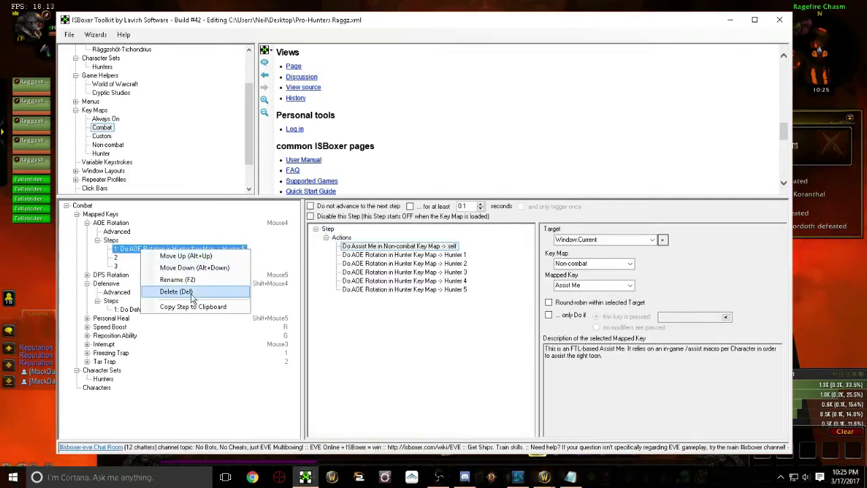
click(184, 307)
click(116, 258)
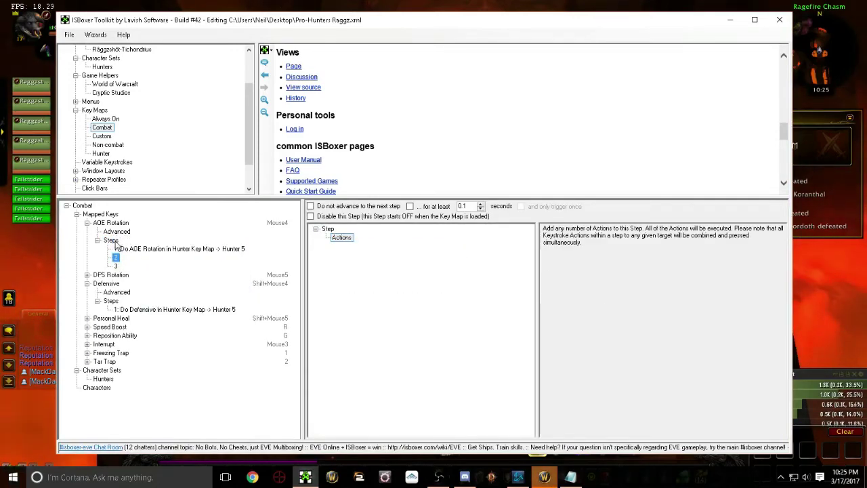
right_click(113, 241)
click(173, 275)
Delete the two blank steps from AOE Rotation
click(116, 258)
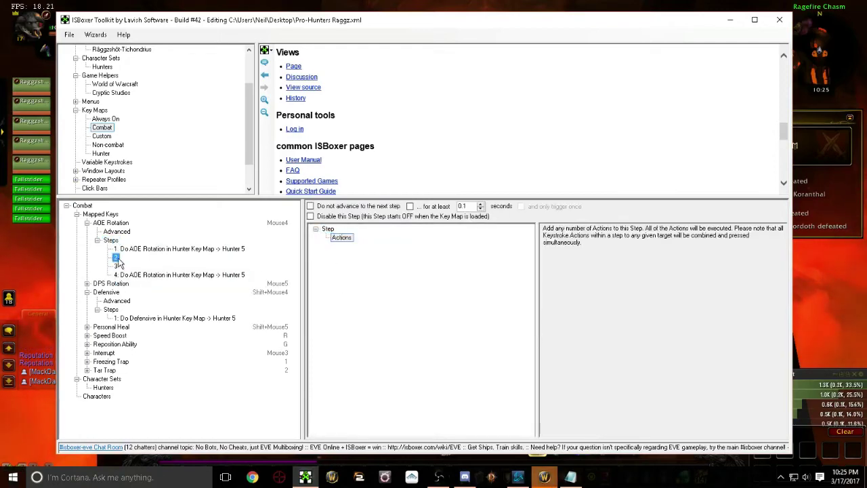
key(Delete)
click(116, 258)
key(Delete)
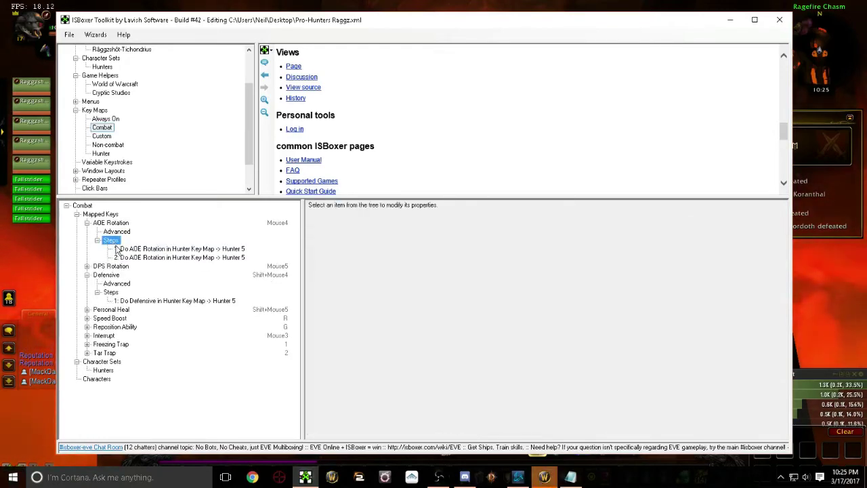
Remove the Hunter 1 and Hunter 3 actions from AOE Rotation's second step and select the first step for comparison
click(129, 259)
click(383, 255)
key(Delete)
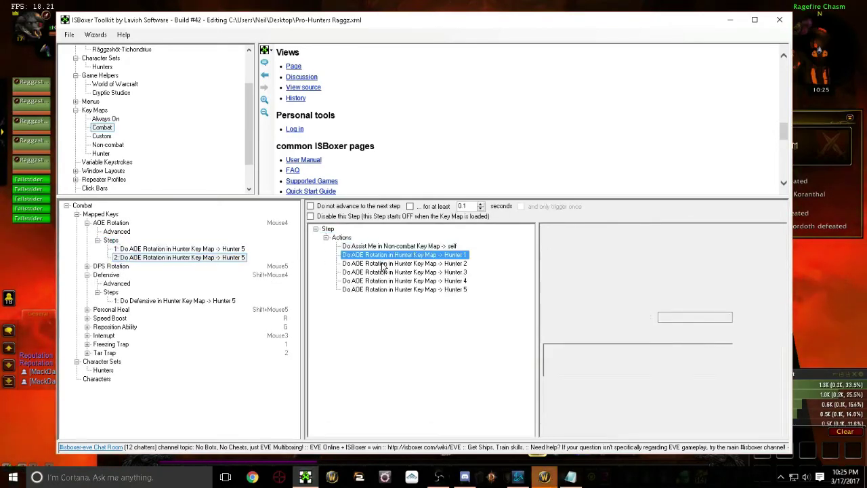
click(384, 263)
click(383, 255)
key(Delete)
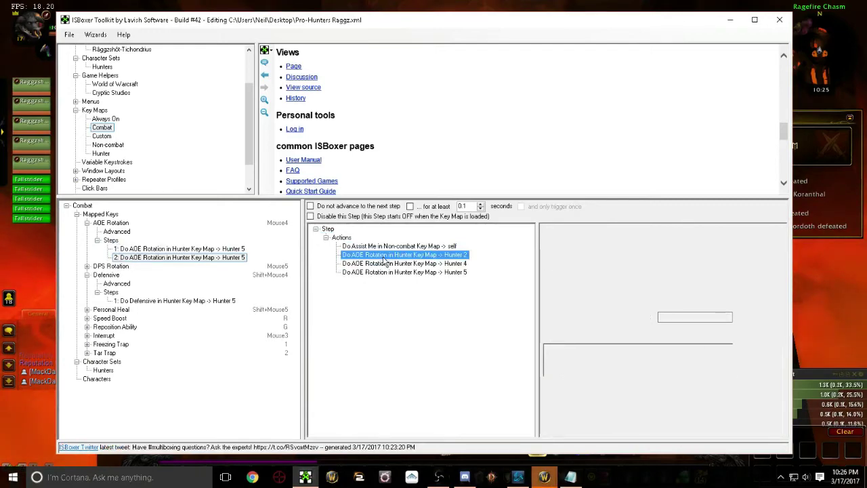
click(227, 249)
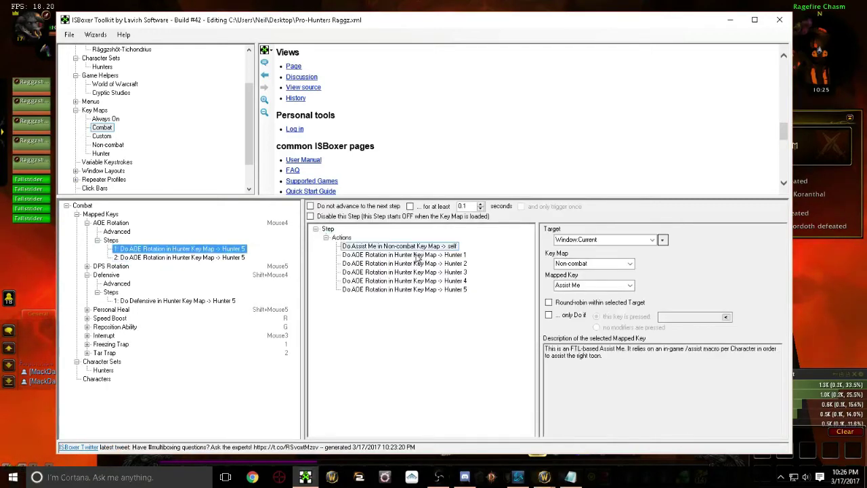
Delete the Hunter 1, Hunter 2 and Hunter 3 actions from AOE Rotation's first step
click(416, 256)
key(Delete)
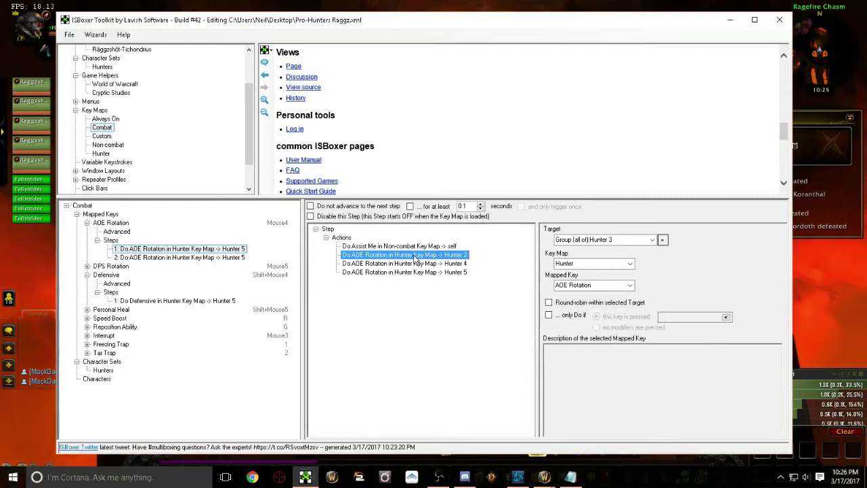
key(Delete)
key(Delete)
Compare the hunter actions left in AOE Rotation's first and second steps
click(216, 257)
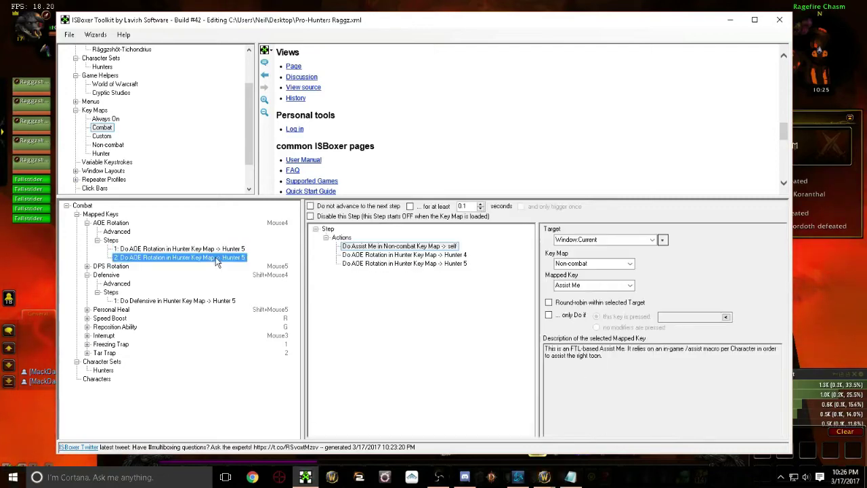
click(433, 255)
click(423, 263)
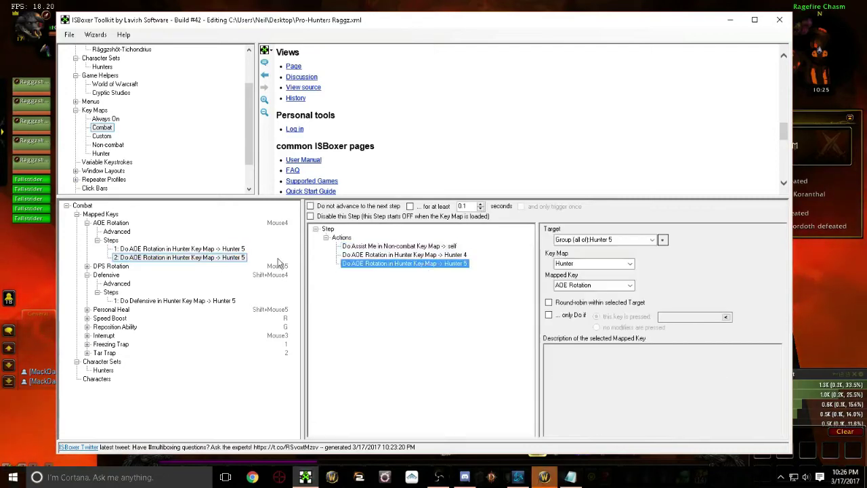
click(227, 251)
click(199, 258)
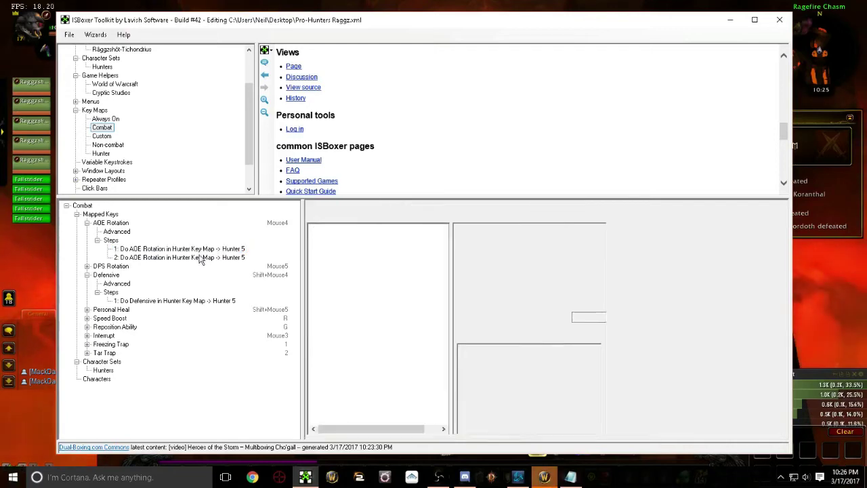
click(206, 250)
Duplicate the Hunter 4 action within AOE Rotation's first step and set the copy's target to Group (all of):Hunter 1
click(400, 255)
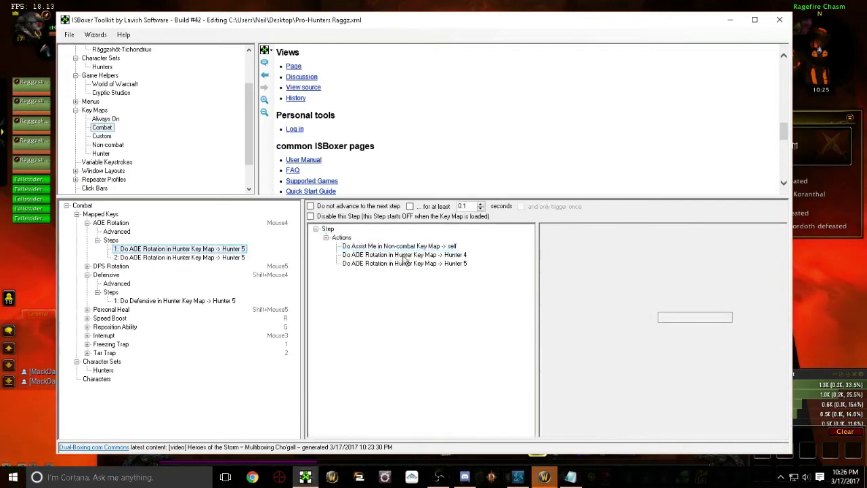
right_click(402, 256)
click(458, 317)
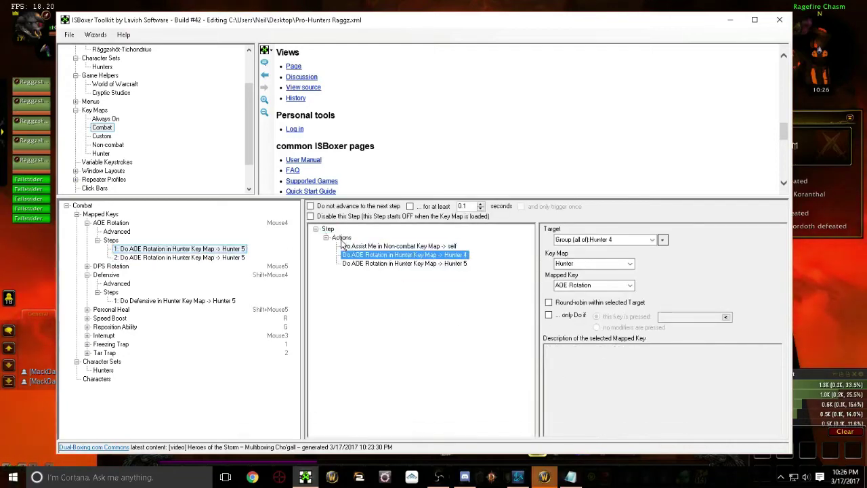
right_click(341, 238)
click(400, 456)
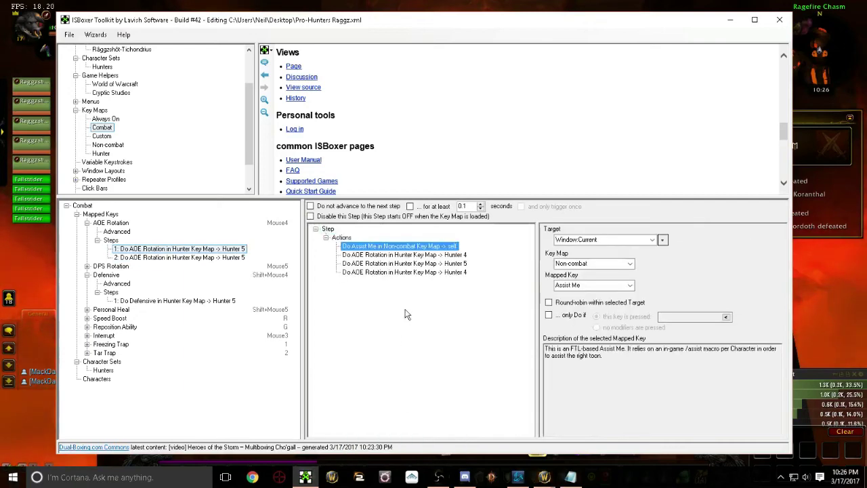
click(404, 273)
click(652, 242)
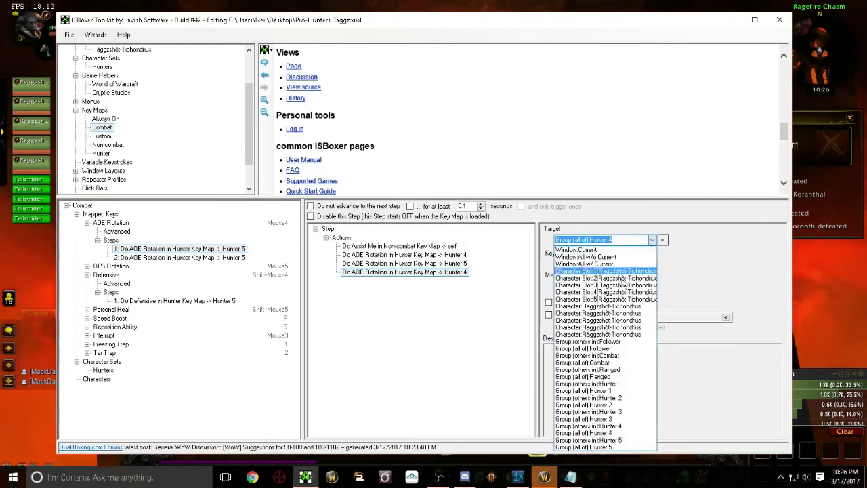
click(585, 391)
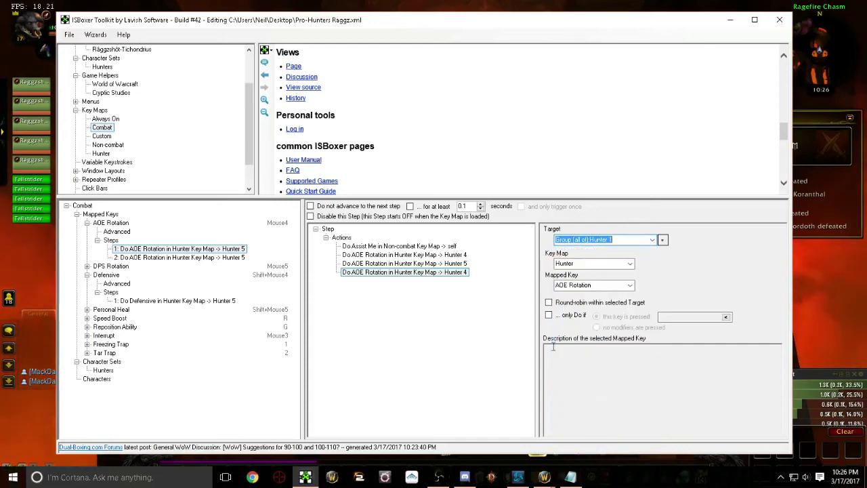
In AOE Rotation's first step, retarget the Hunter 5 action to Group (all of):Hunter 2 and the Hunter 4 action to Group (all of):Hunter 3
click(441, 264)
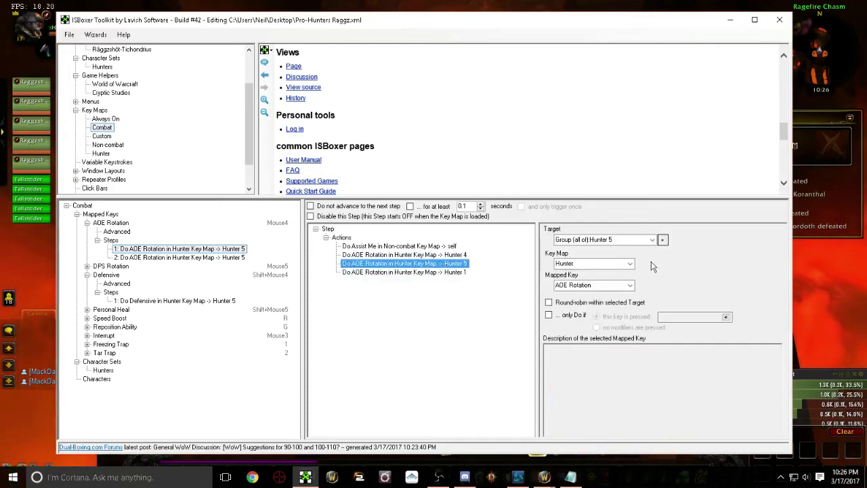
click(652, 240)
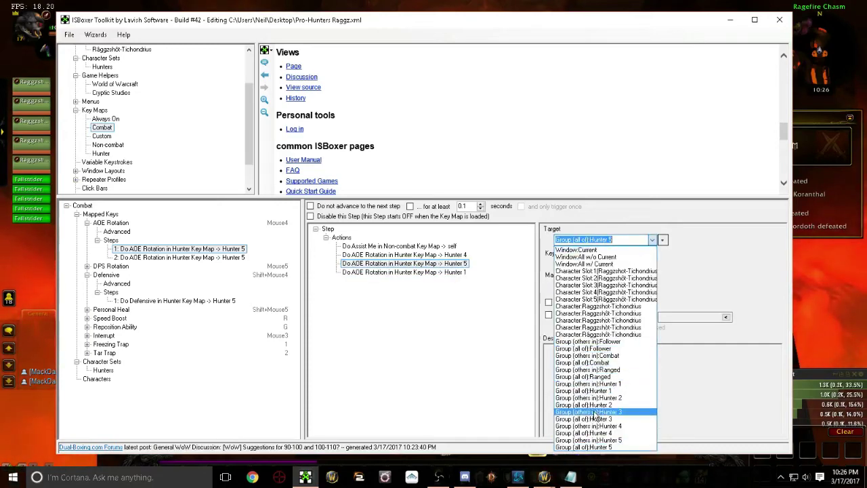
click(586, 406)
click(441, 255)
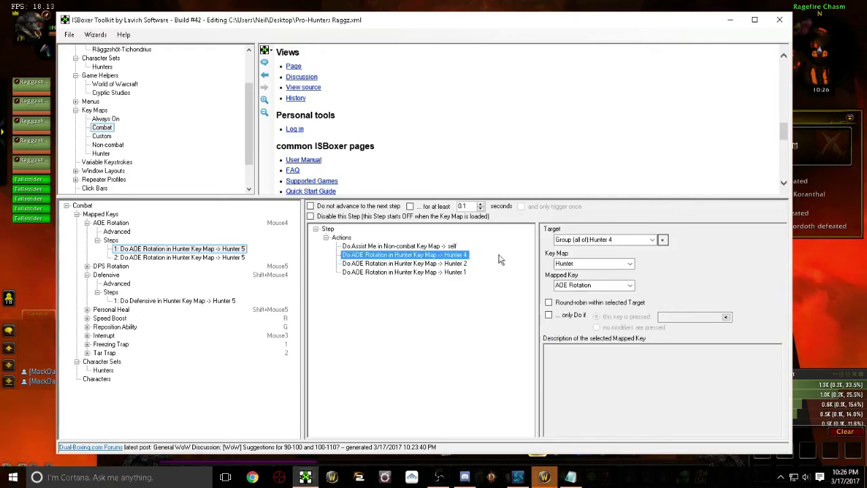
click(652, 240)
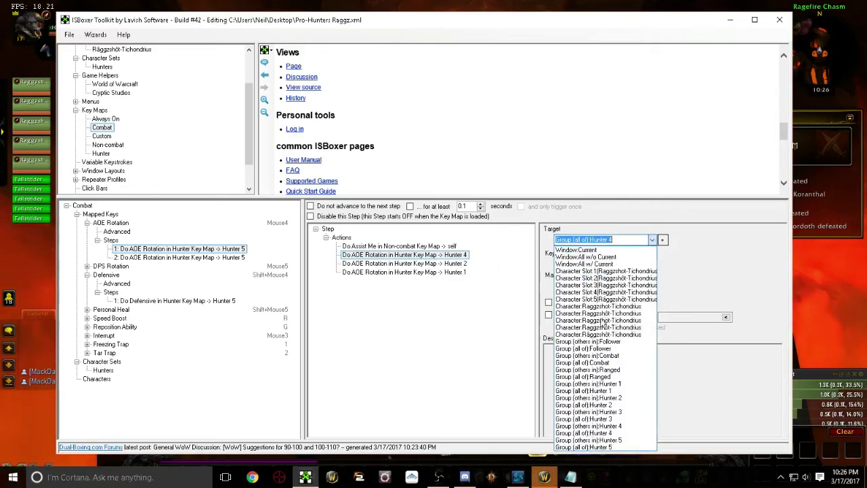
click(584, 411)
click(404, 263)
Review which hunters are targeted by the actions in each of AOE Rotation's two steps
click(173, 249)
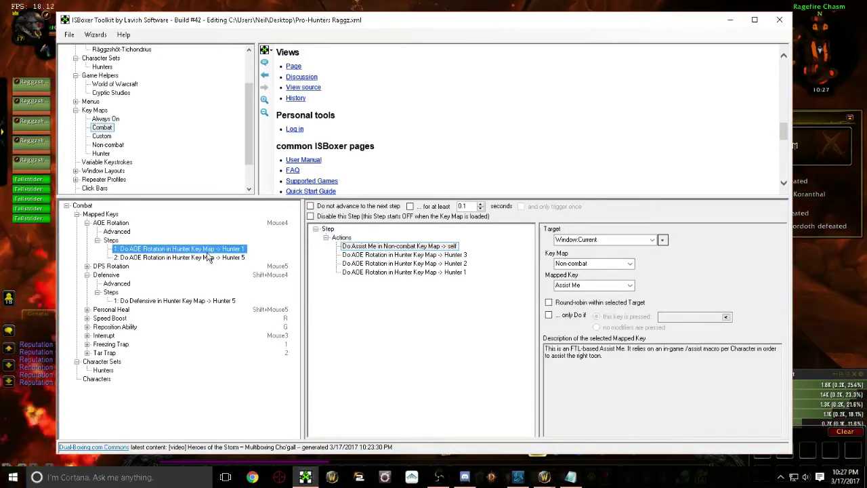
click(378, 256)
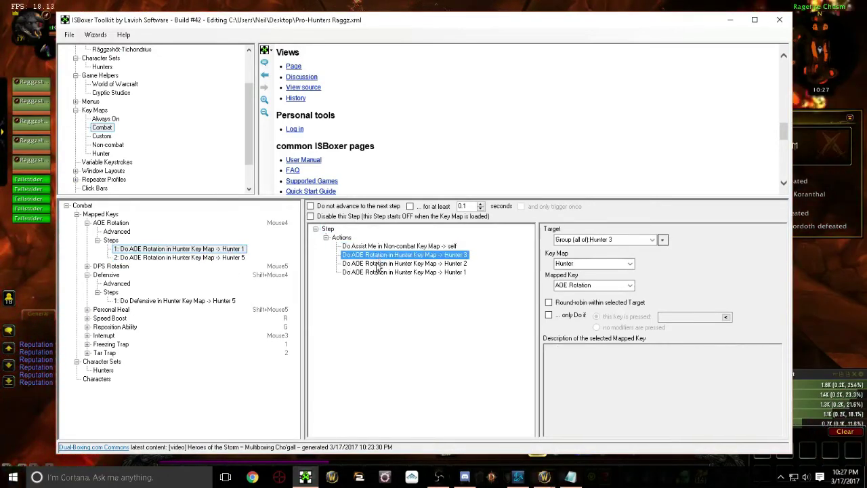
click(112, 223)
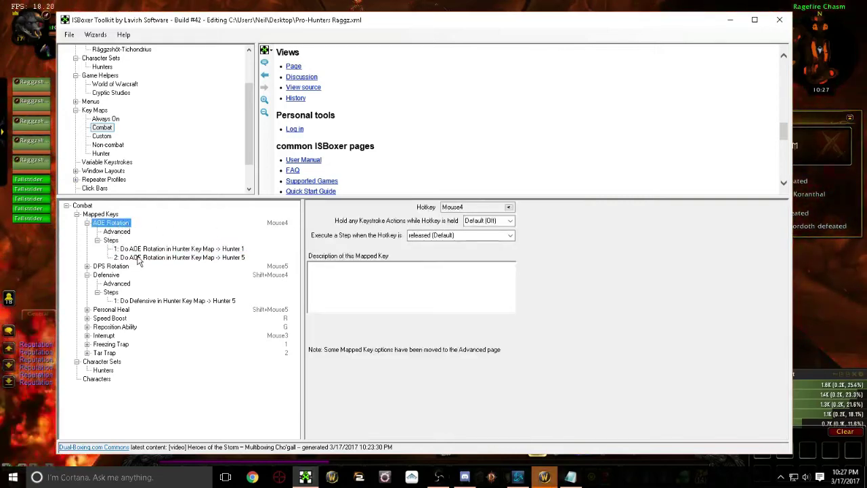
click(176, 249)
click(404, 255)
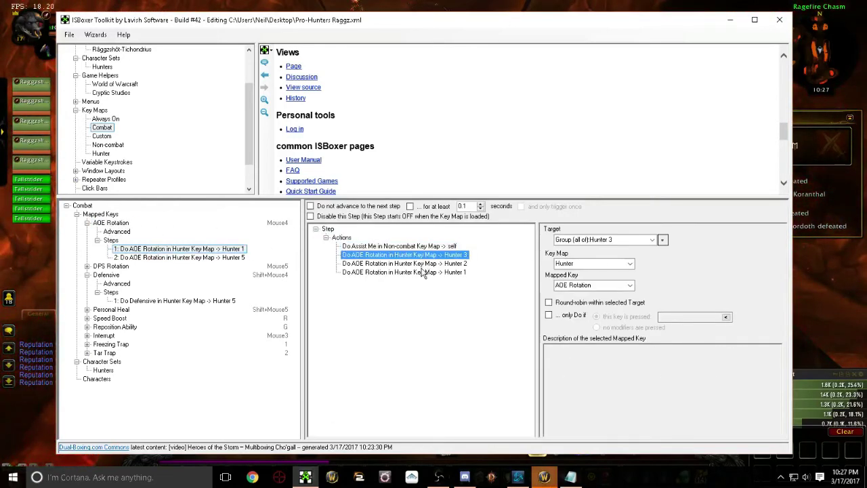
click(421, 272)
click(178, 258)
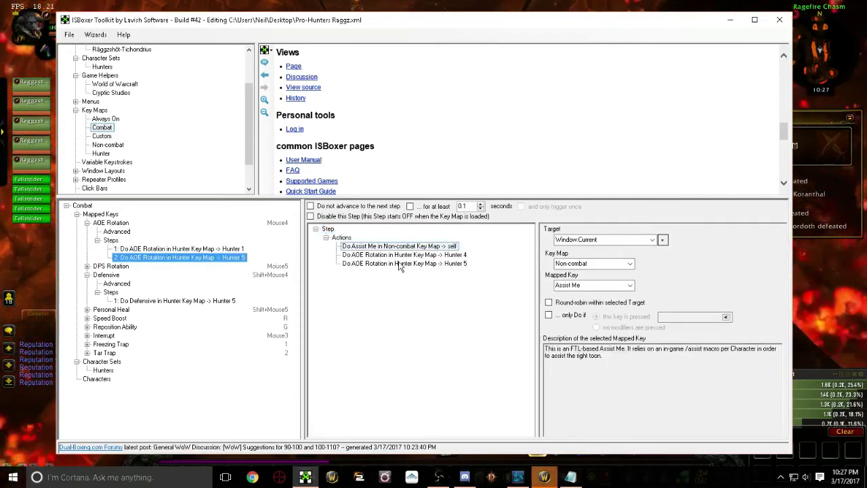
click(403, 255)
click(400, 264)
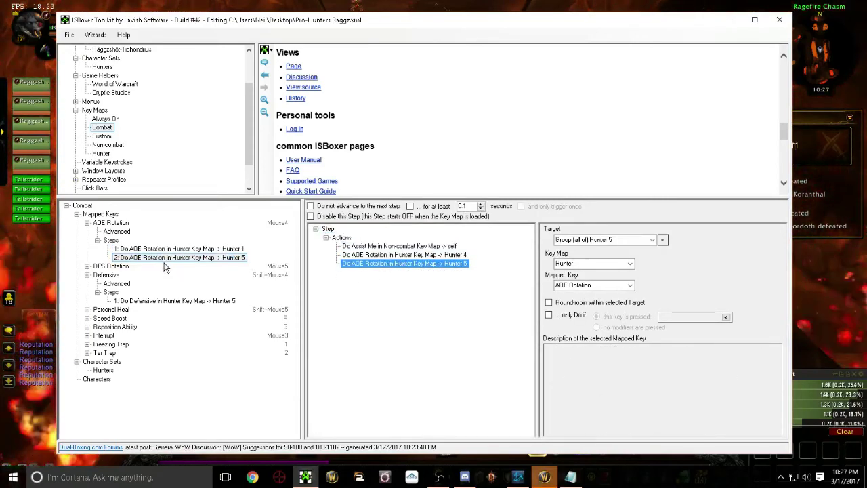
Switch to World of Warcraft, move the hunter team forward through Ragefire Chasm and target the Corrupted Houndmaster
click(36, 262)
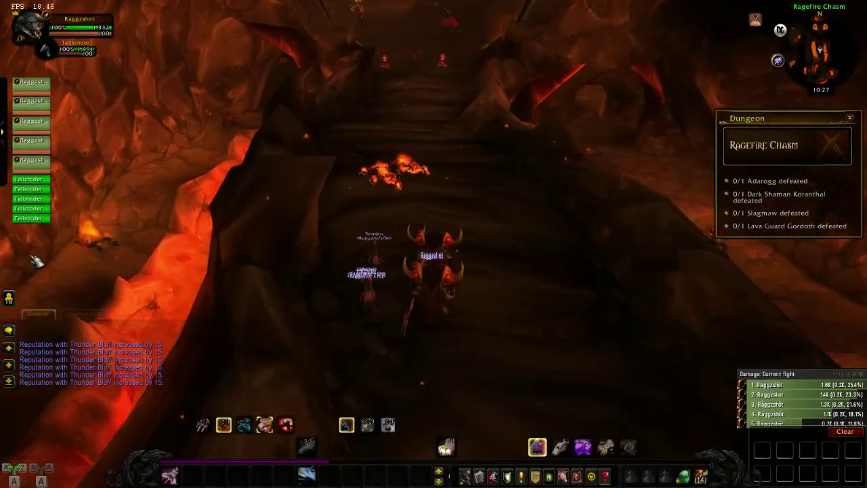
key(w)
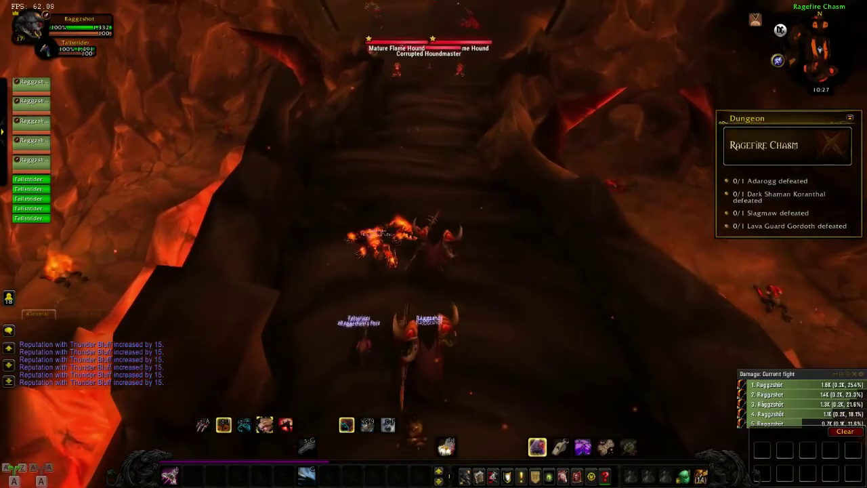
key(w)
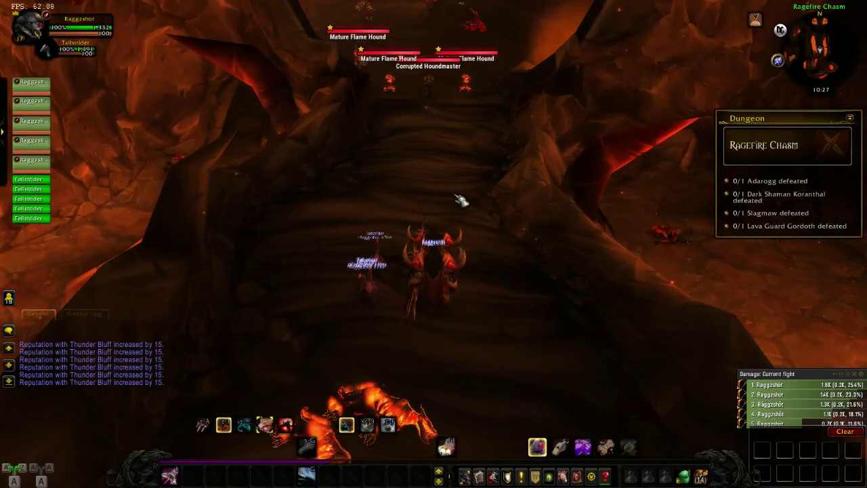
key(w)
key(Tab)
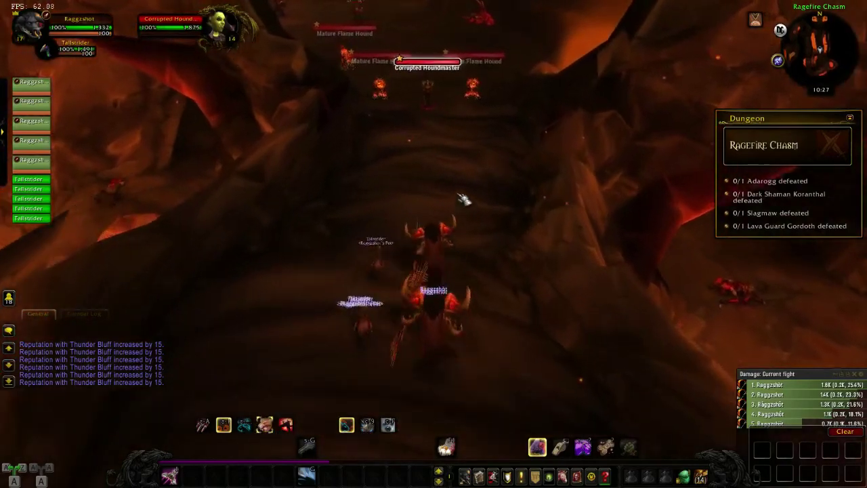
key(w)
Fight the Corrupted Houndmaster and the Mature Flame Hounds with the hunters' attacks, switching targets, and advance toward the next hound
key(1)
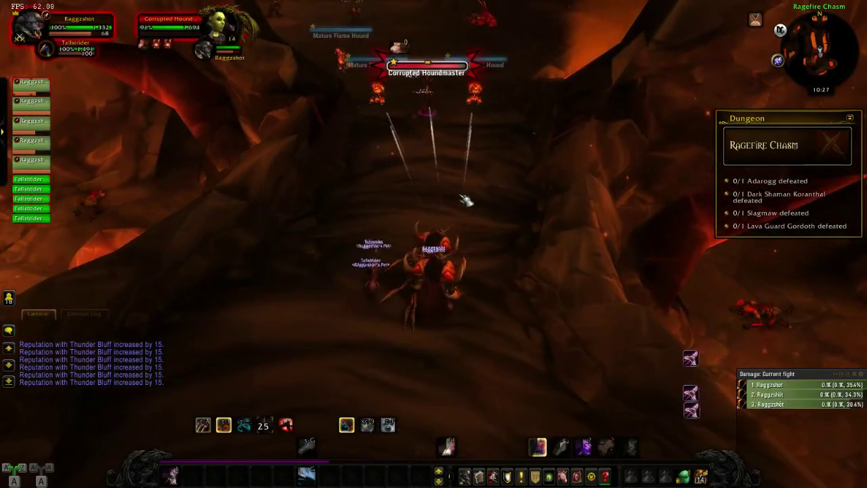
key(1)
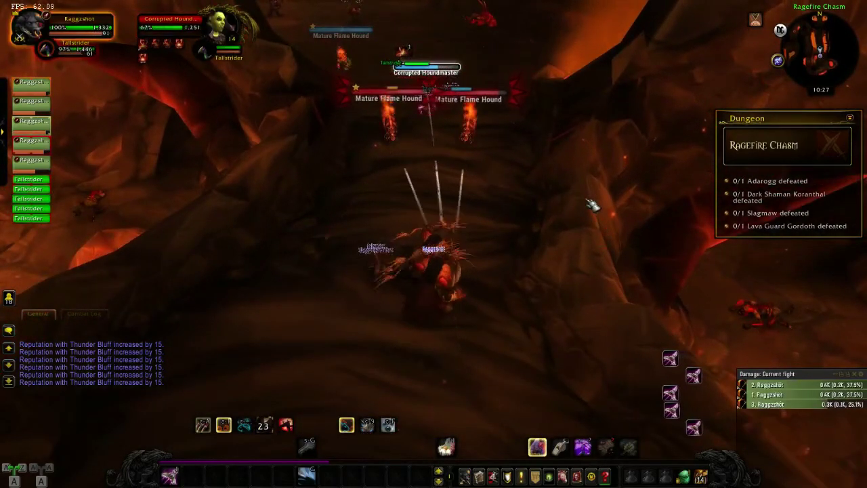
key(Tab)
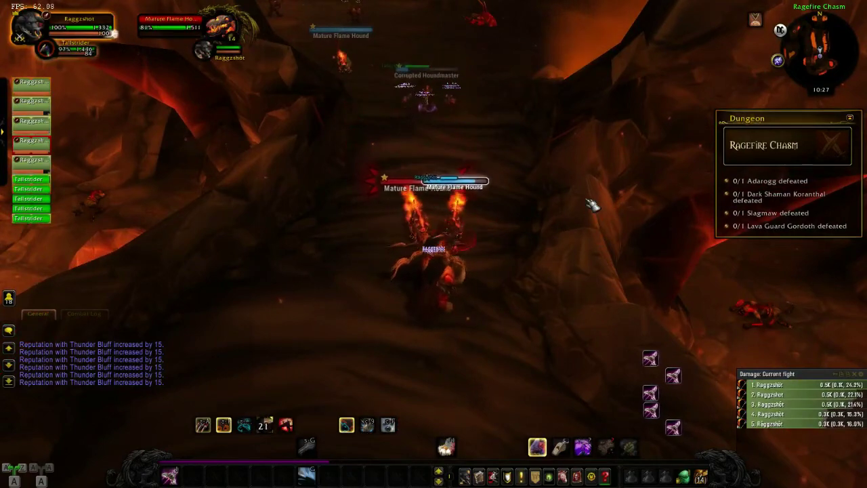
key(1)
key(Tab)
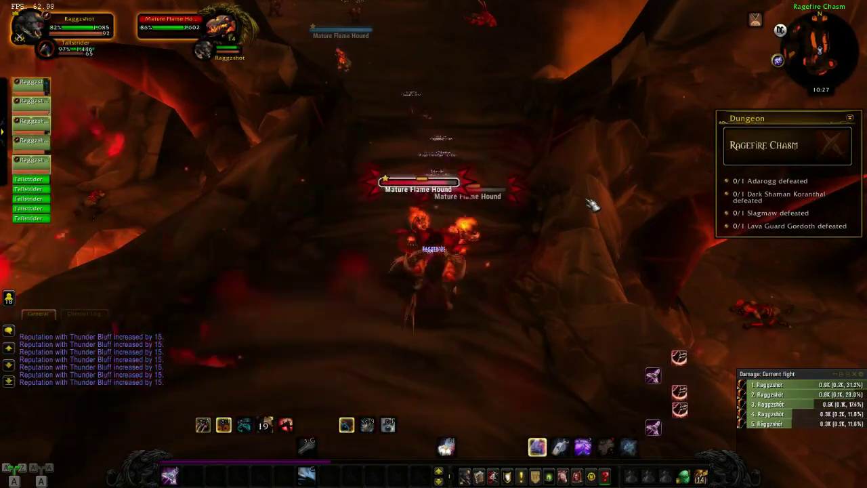
key(1)
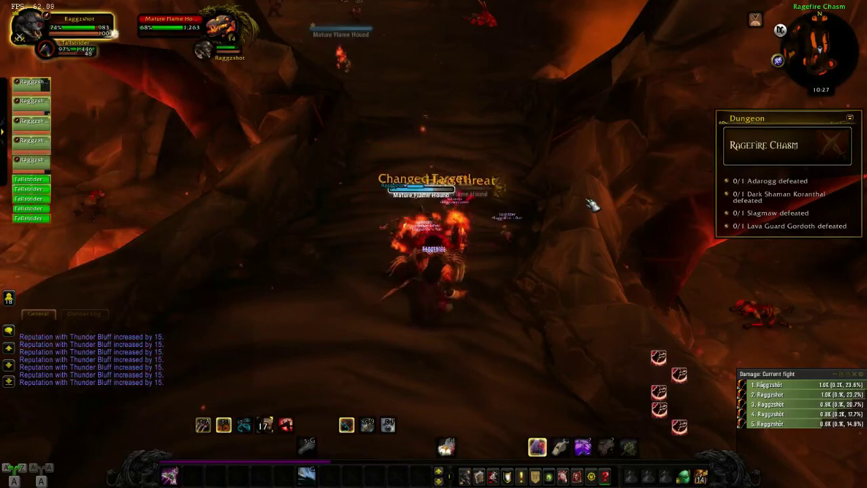
key(1)
key(1)
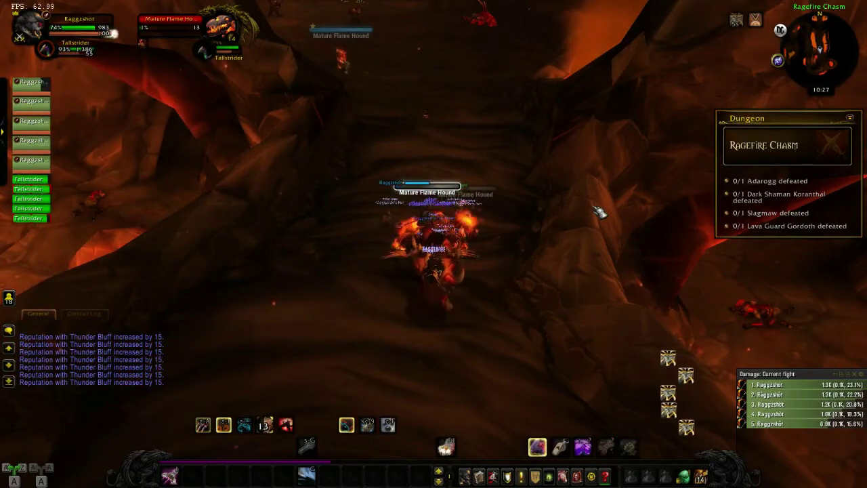
key(1)
key(Tab)
key(w)
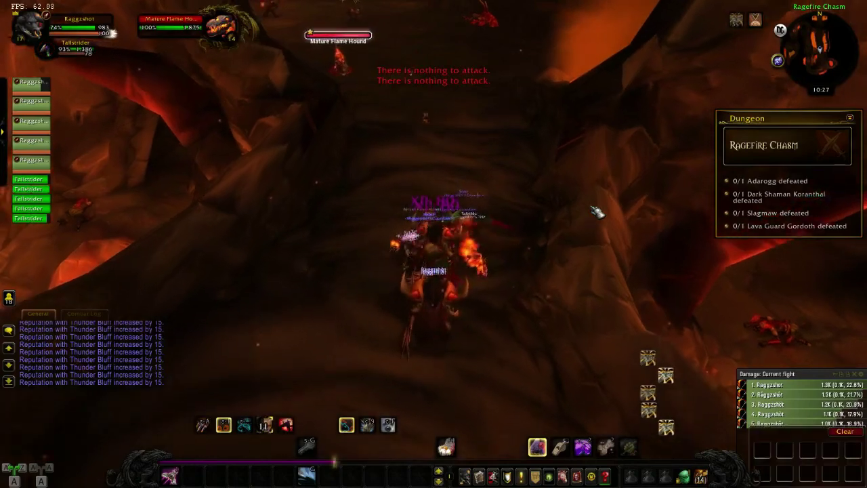
Return to ISBoxer Toolkit and copy the Hunter 4 action from AOE Rotation's second step into its first step
key(alt+Tab)
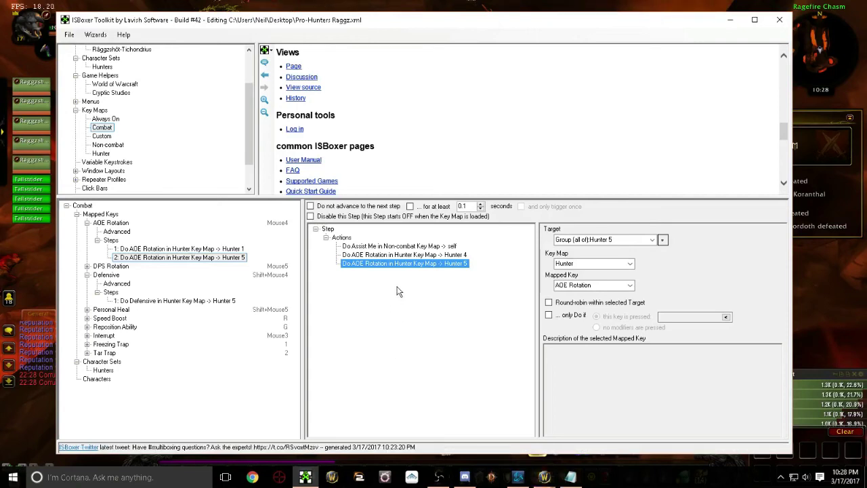
right_click(396, 256)
click(445, 316)
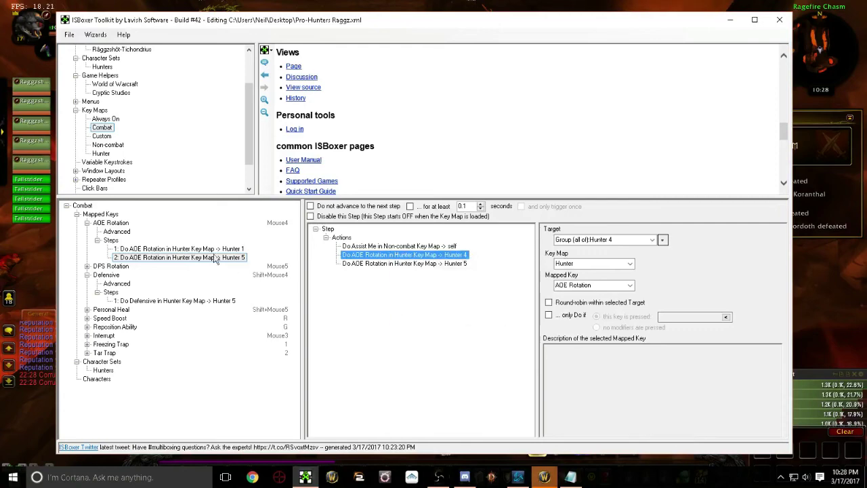
click(211, 249)
right_click(348, 242)
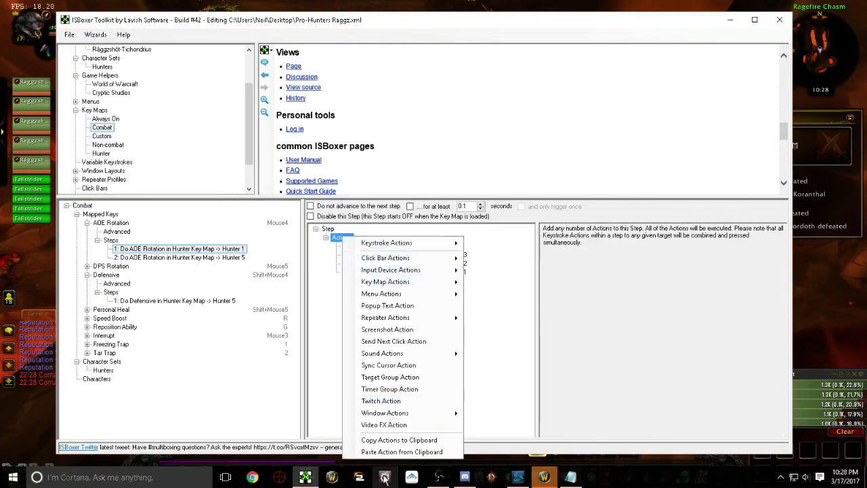
click(402, 452)
Copy the Hunter 5 action from AOE Rotation's second step into its first step
click(178, 258)
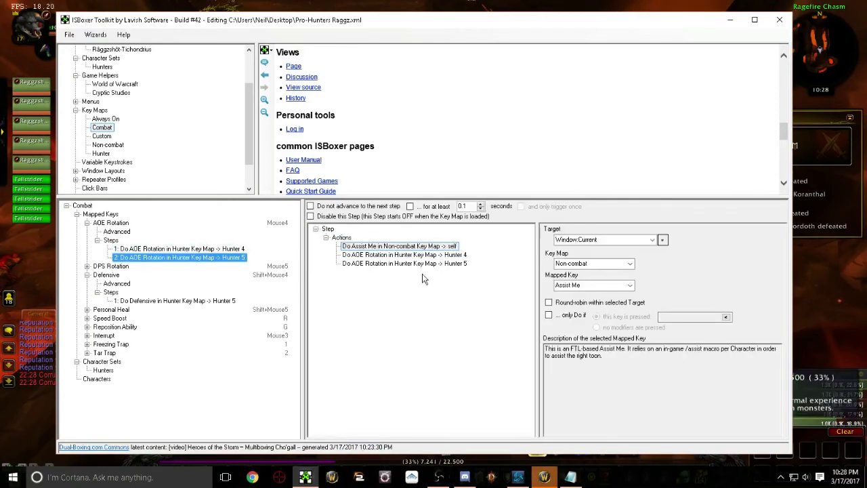
right_click(418, 264)
click(451, 328)
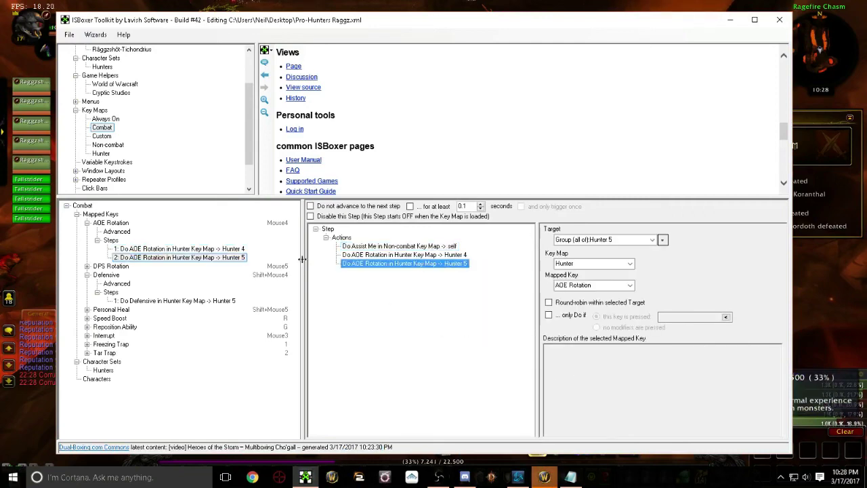
click(224, 249)
right_click(341, 237)
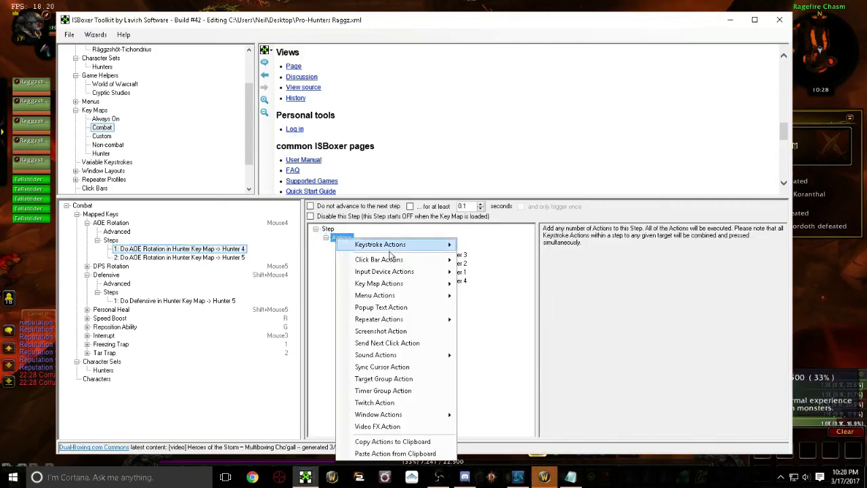
click(413, 453)
Reorder the first step's AOE Rotation actions so they run in sequence from Hunter 1 to Hunter 5
click(420, 274)
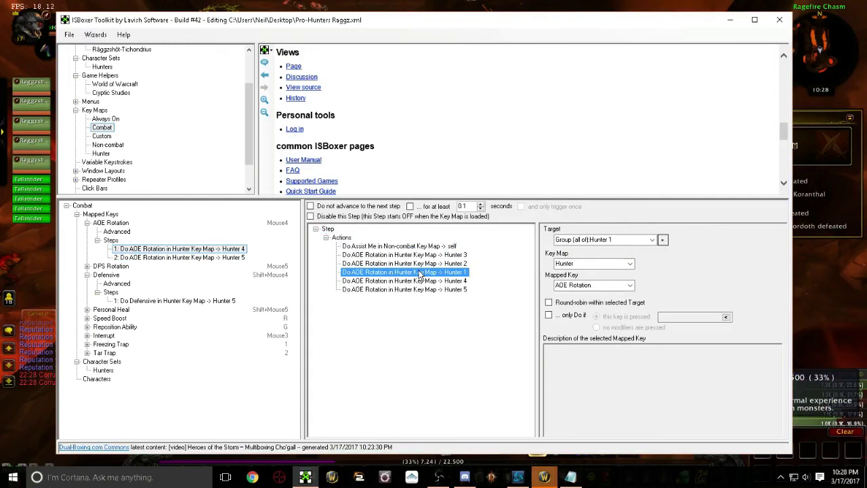
key(ctrl+Up)
key(ctrl+Up)
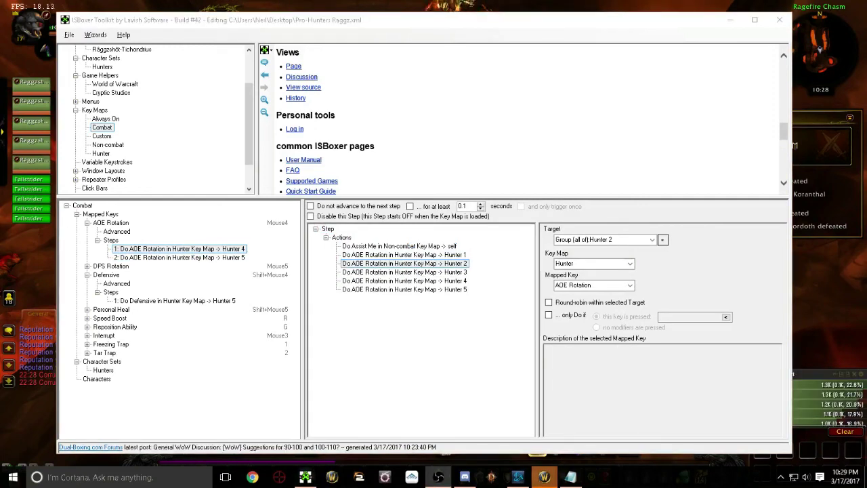